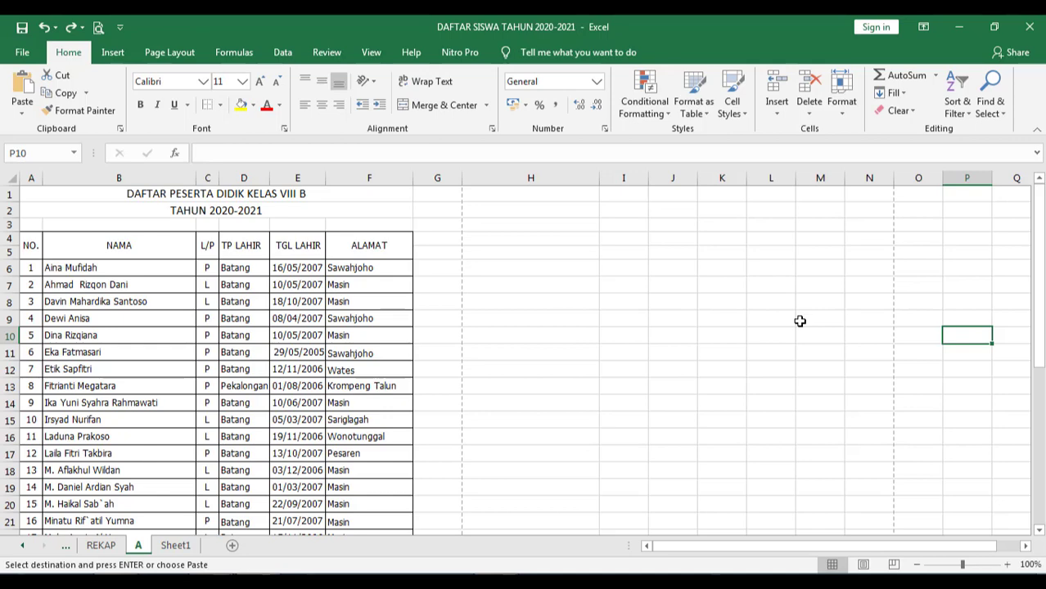
- Select the whole student list worksheet with Ctrl+A
key(ctrl+a)
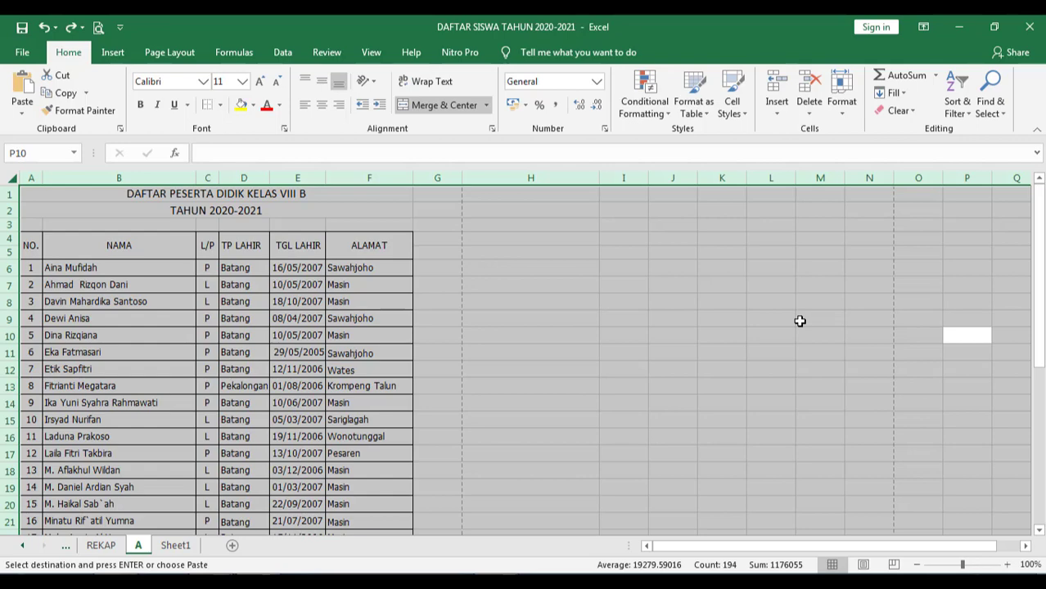
click(822, 288)
key(ctrl+b)
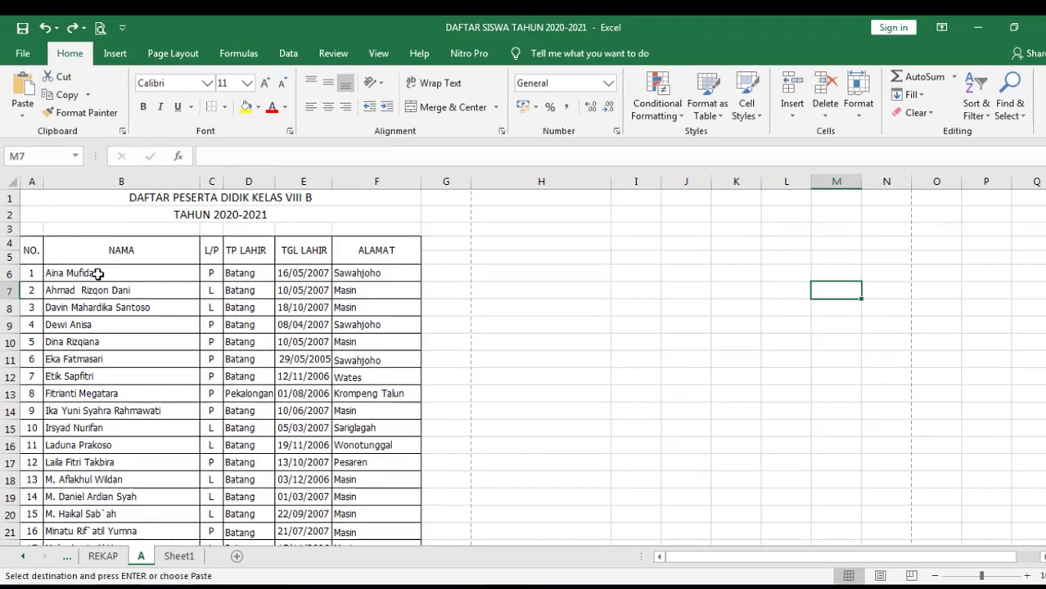
click(98, 273)
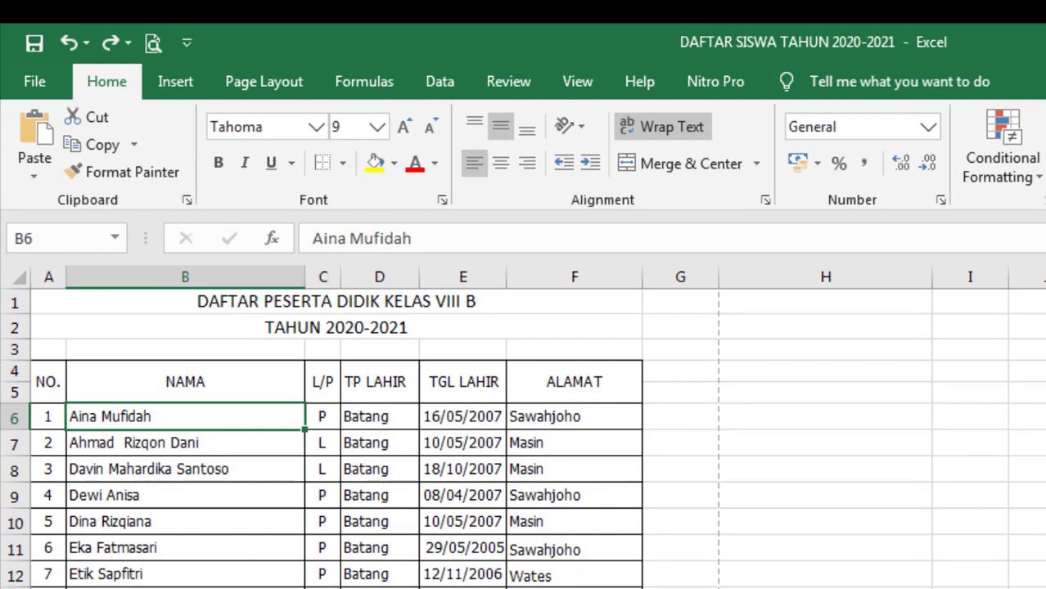
key(ctrl+b)
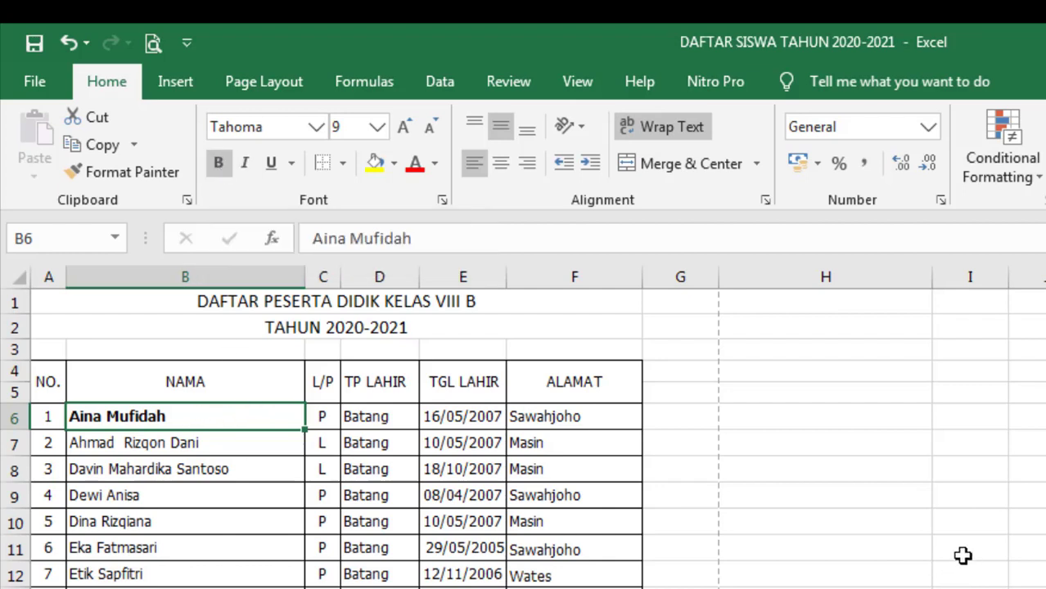
key(ctrl+z)
key(ctrl+z)
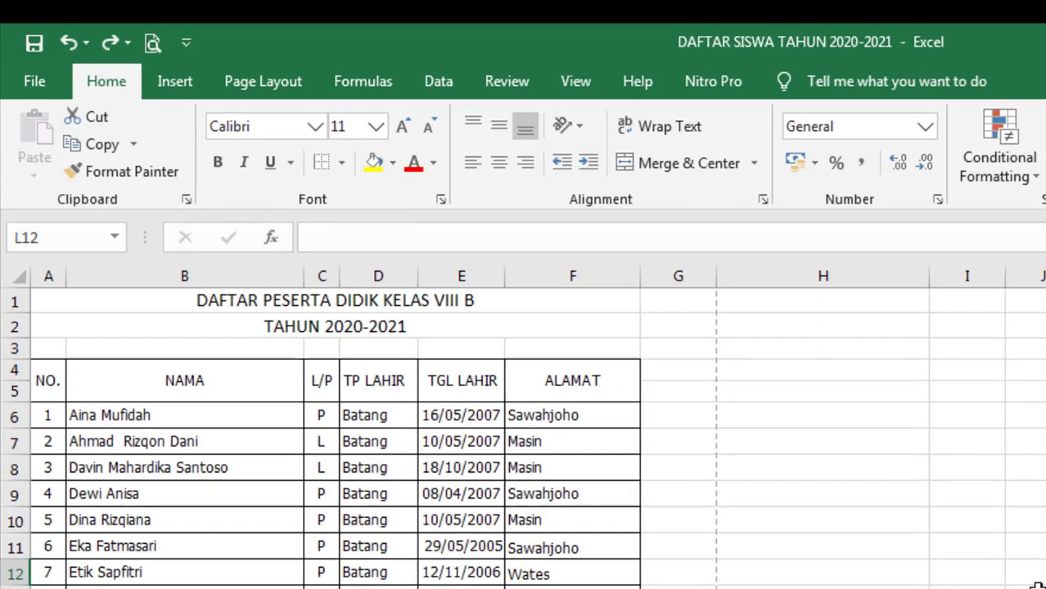
key(ctrl+a)
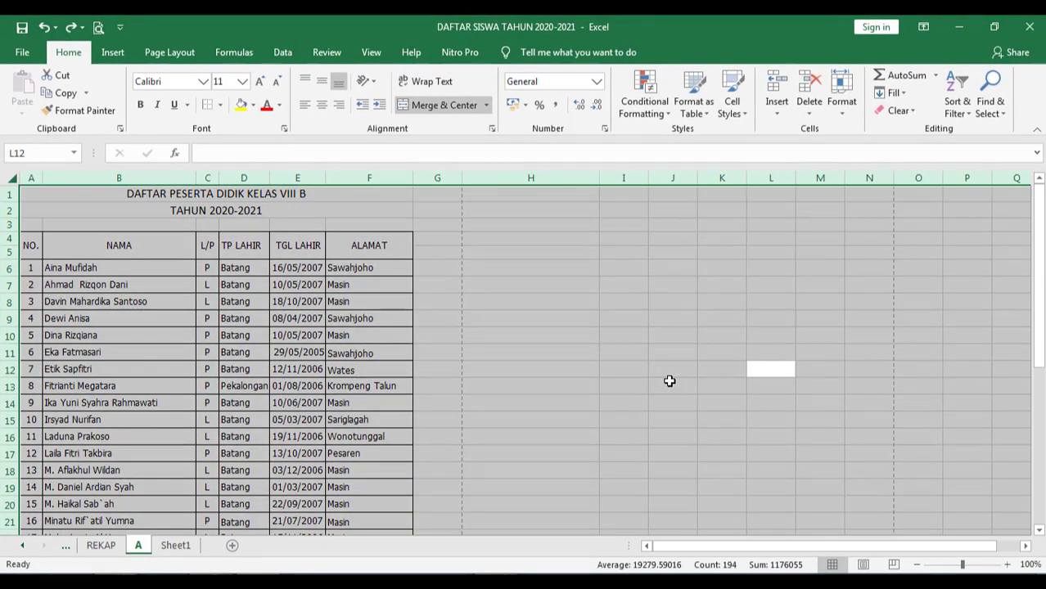
key(ctrl+b)
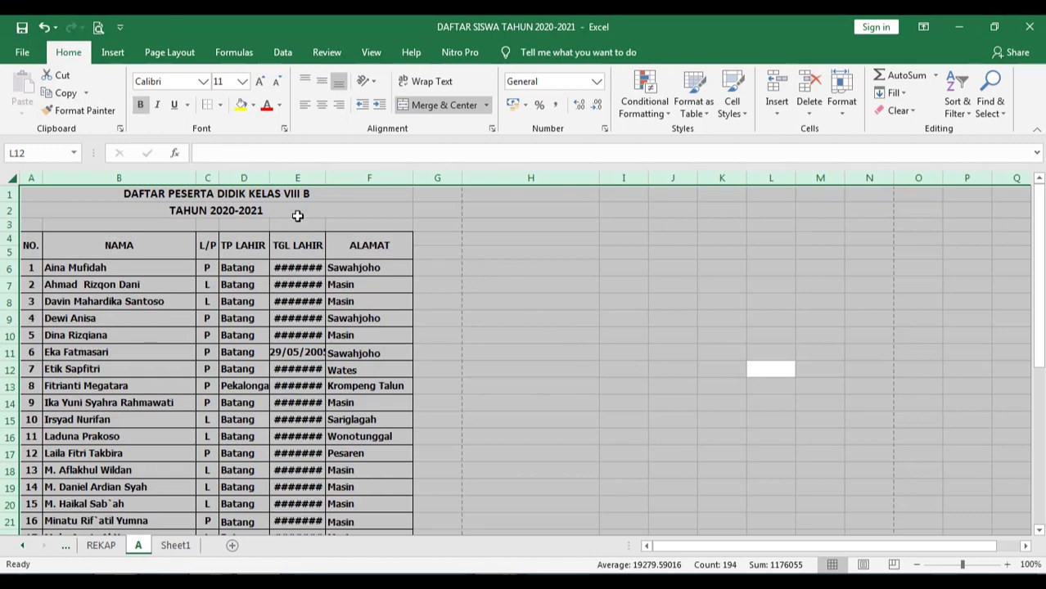
key(ctrl+z)
click(532, 349)
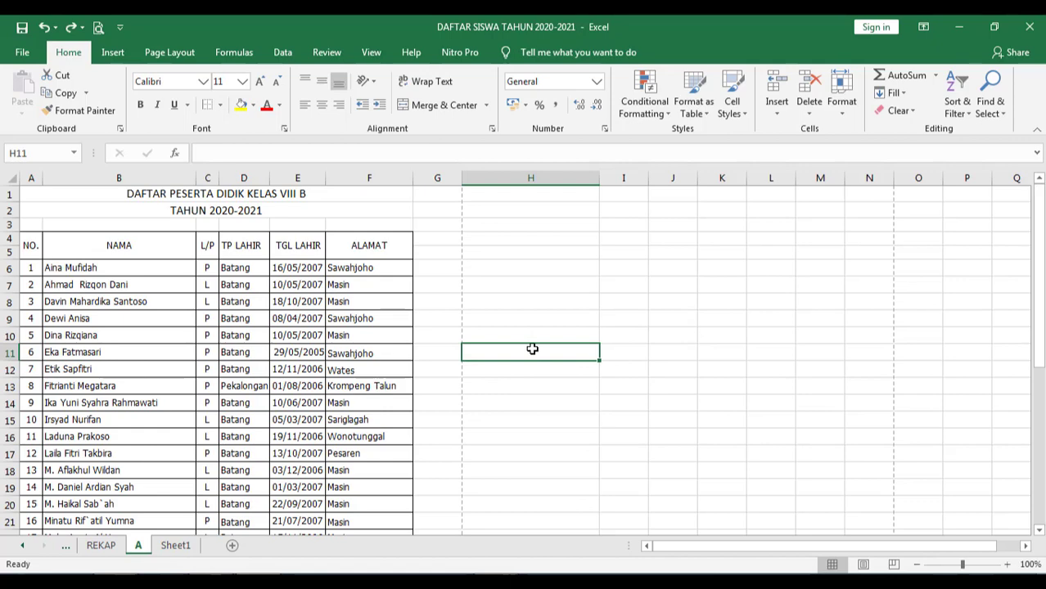
- Copy the 31 student names in cells B6:B36
click(512, 323)
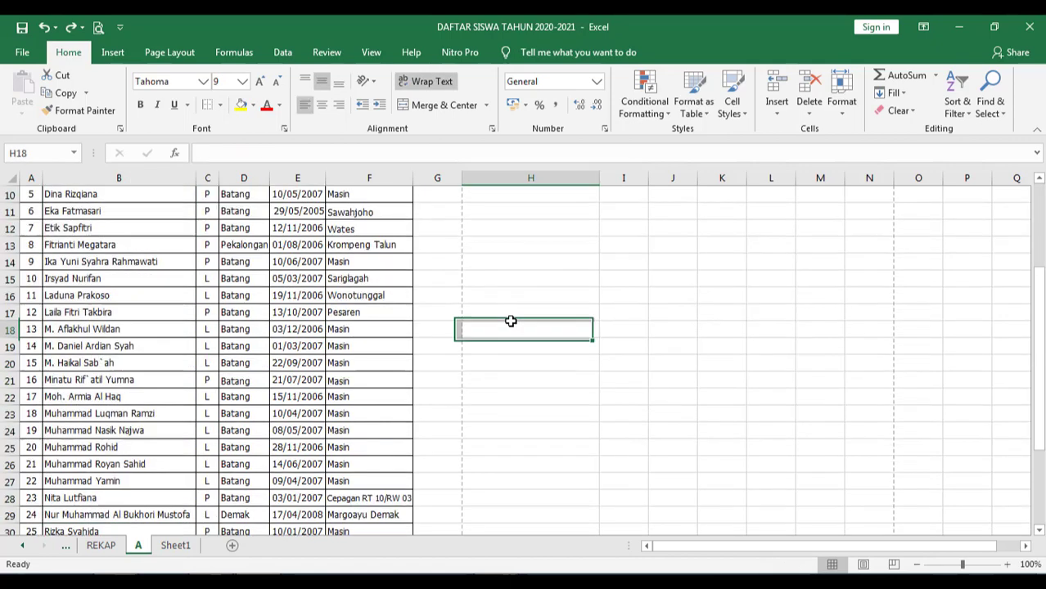
scroll(503, 325, up, 3)
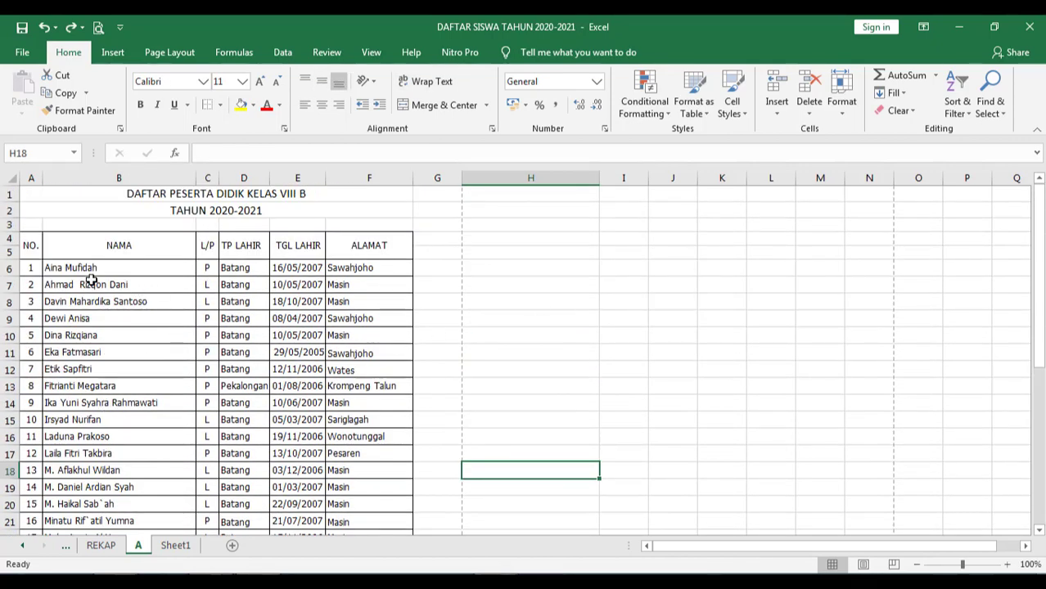
drag(92, 267, 119, 493)
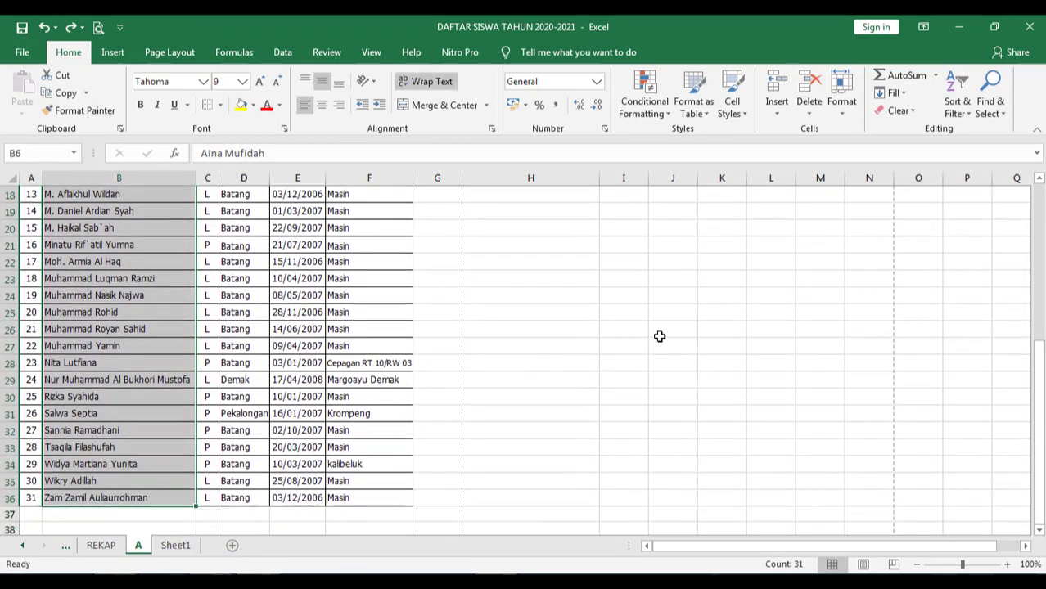
key(ctrl+c)
scroll(657, 335, up, 6)
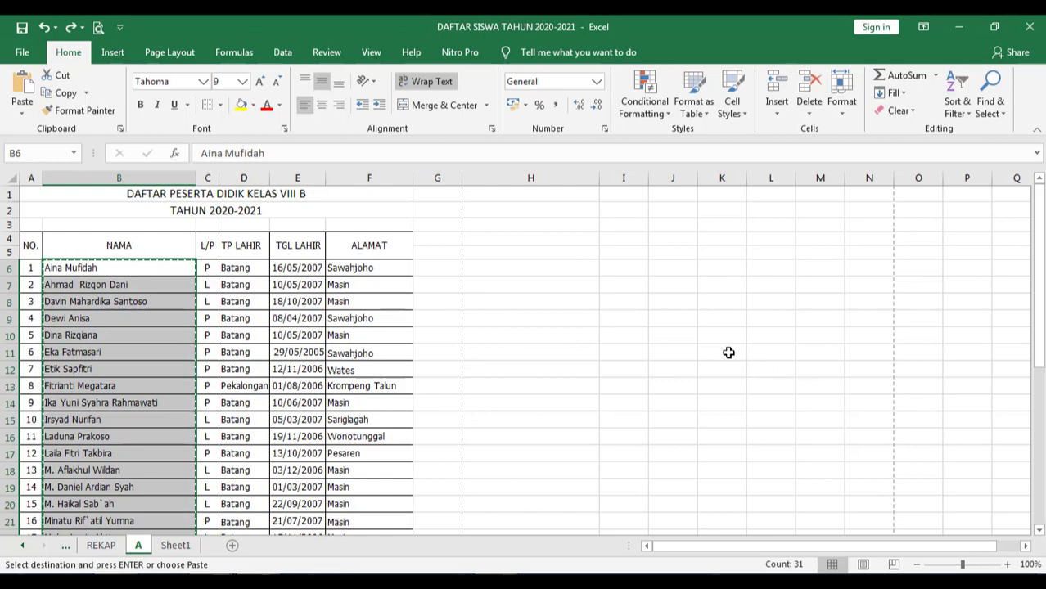
click(530, 266)
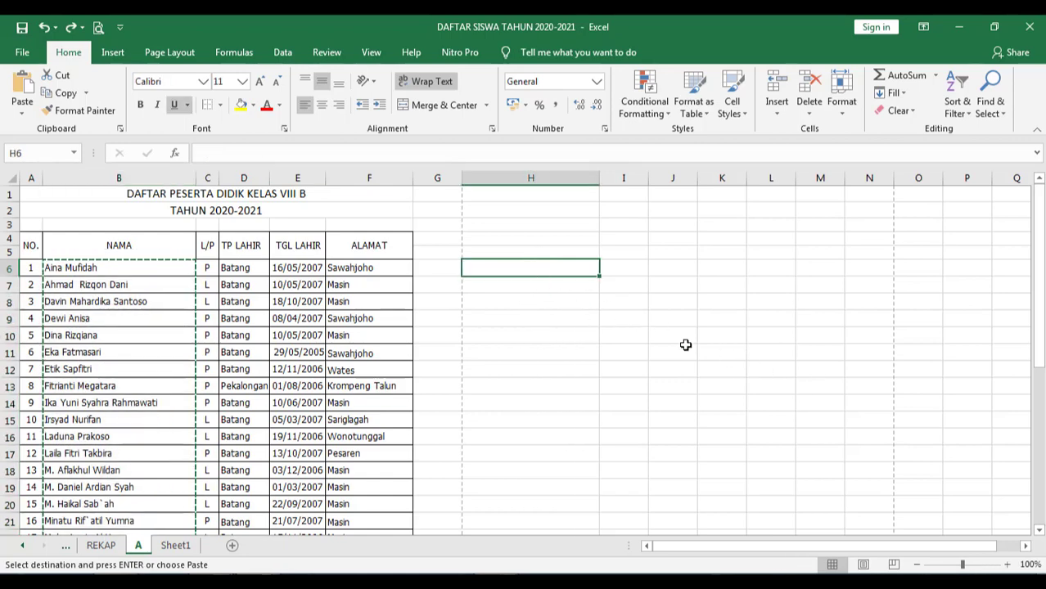
key(ctrl+v)
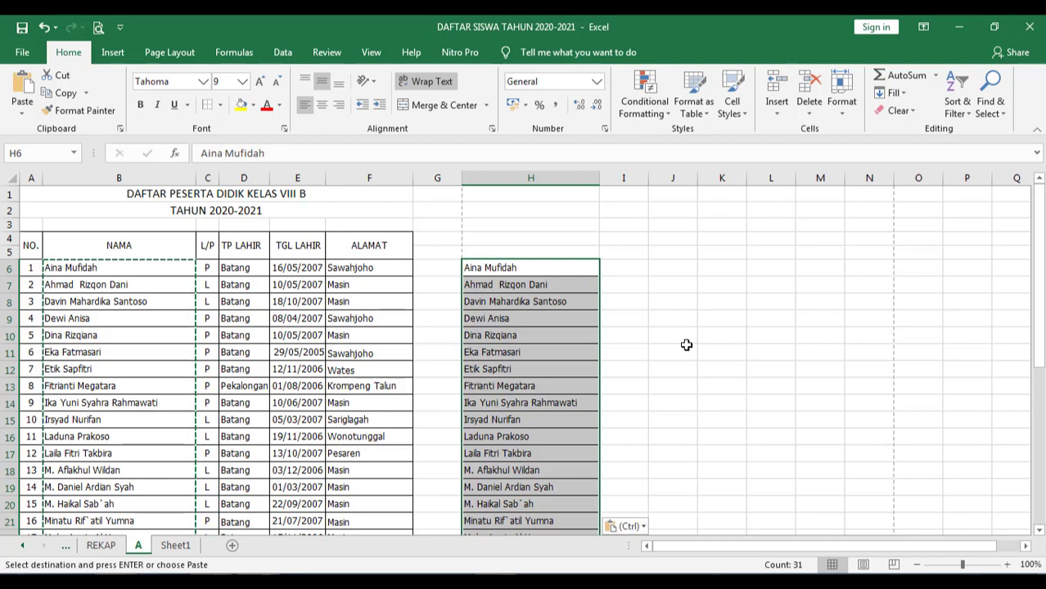
key(ctrl+z)
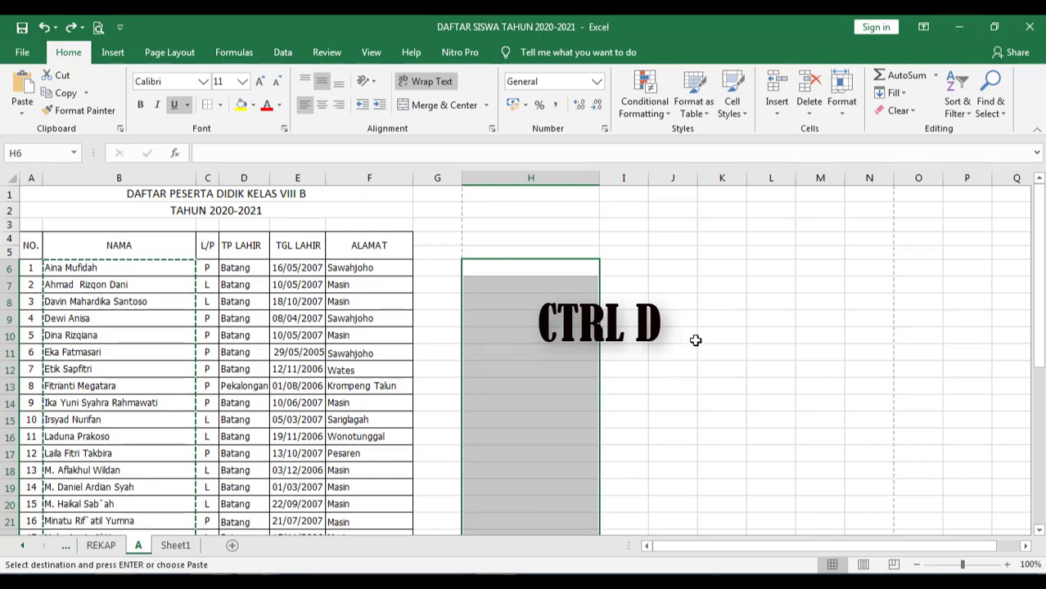
scroll(695, 340, down, 7)
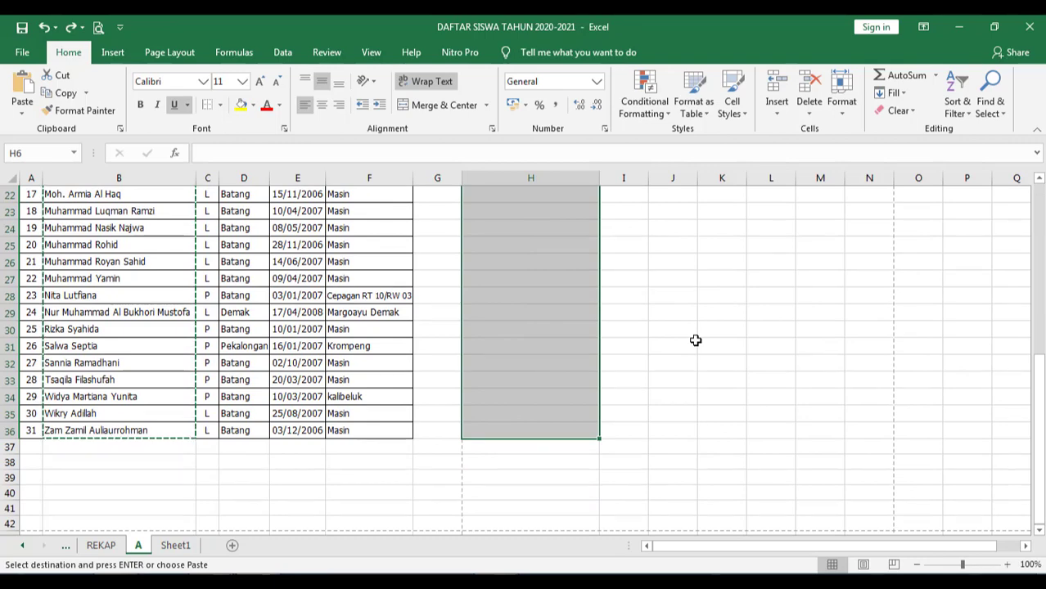
click(64, 434)
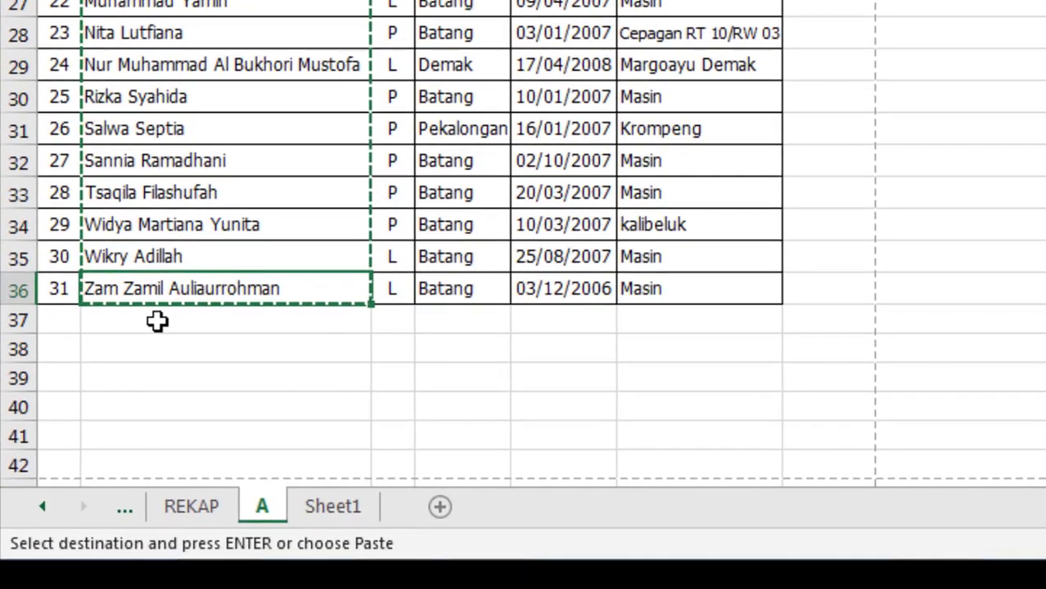
click(157, 322)
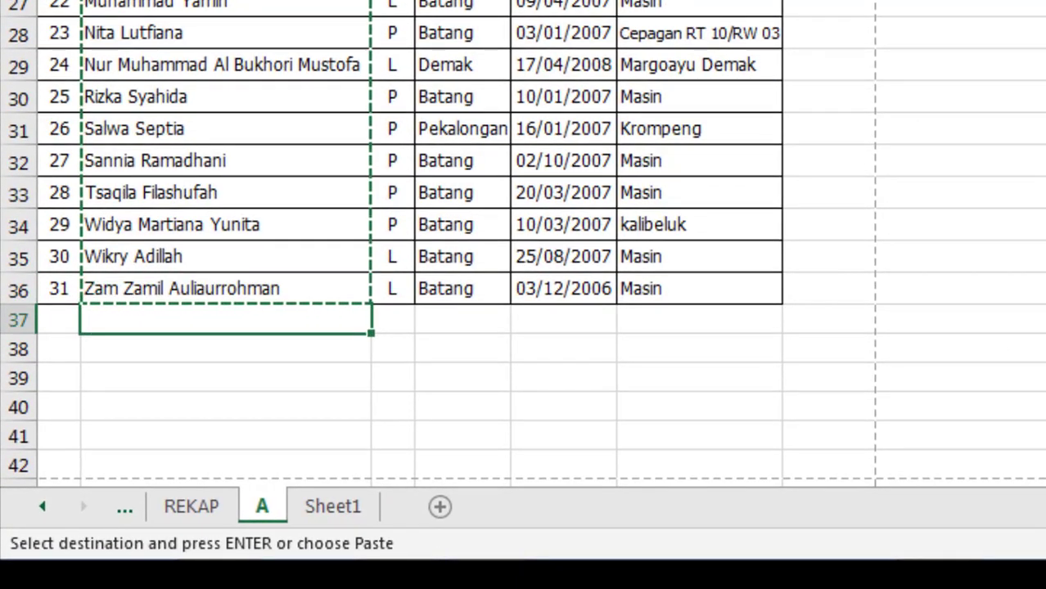
key(Return)
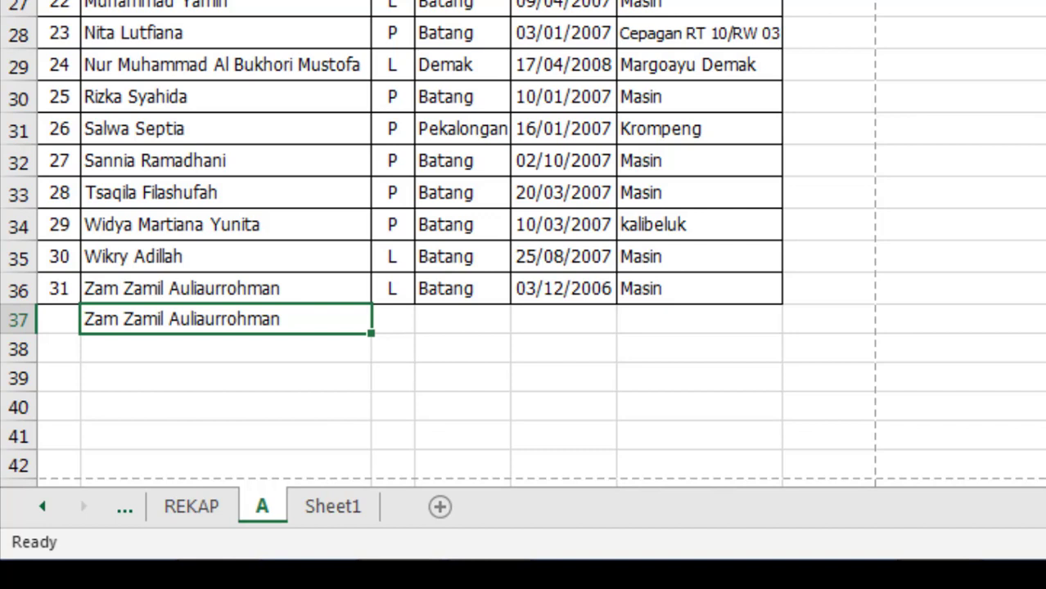
key(ctrl+c)
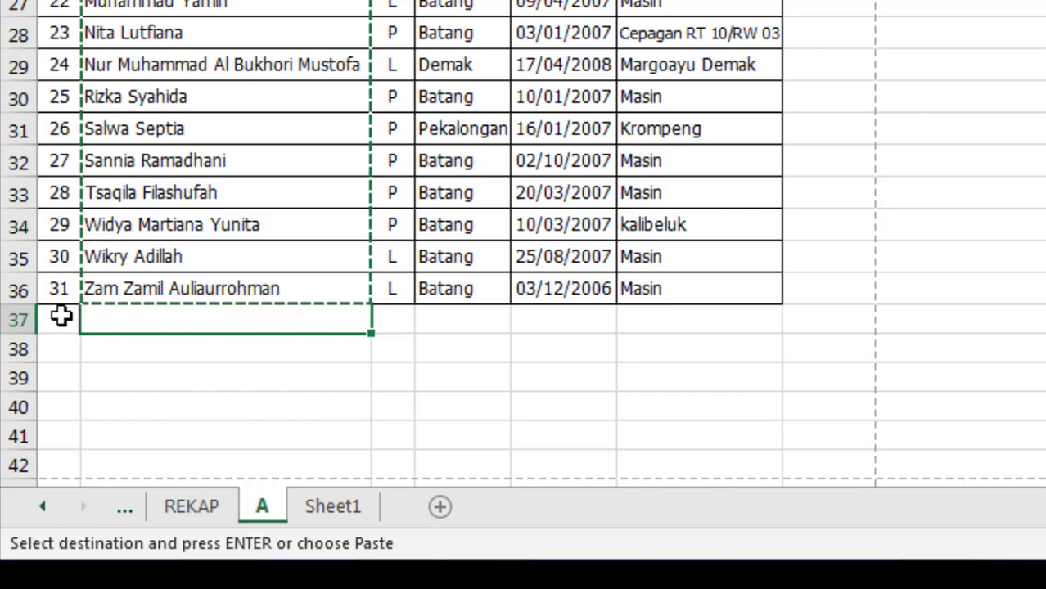
drag(62, 316, 702, 314)
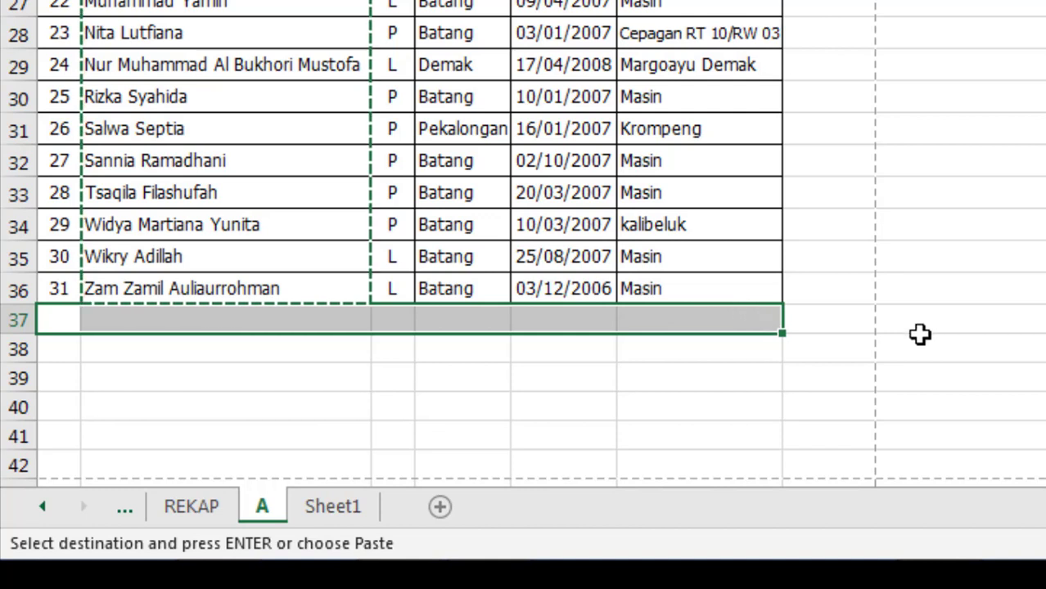
key(Return)
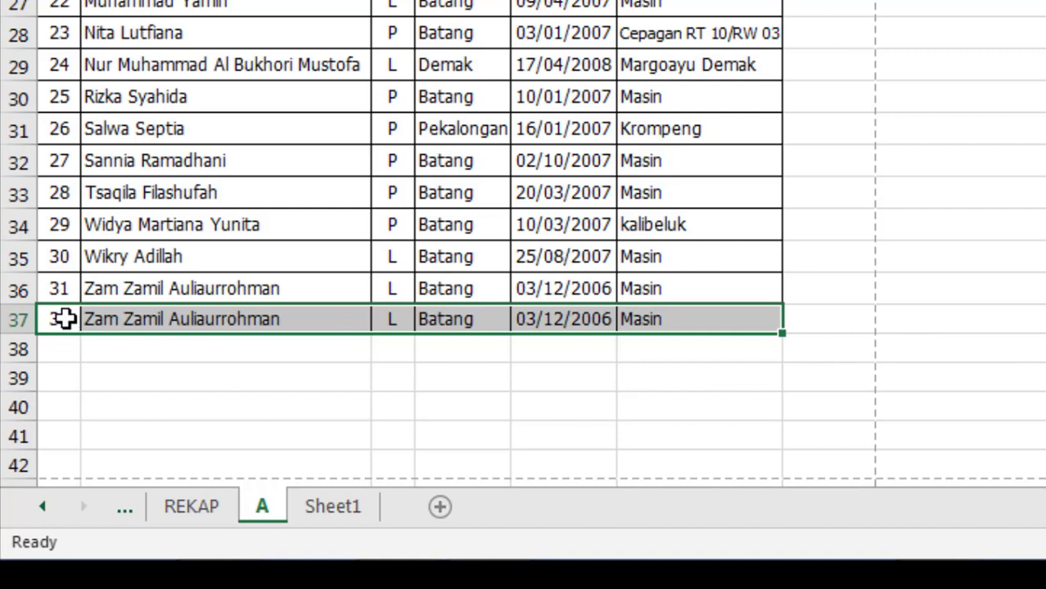
click(675, 318)
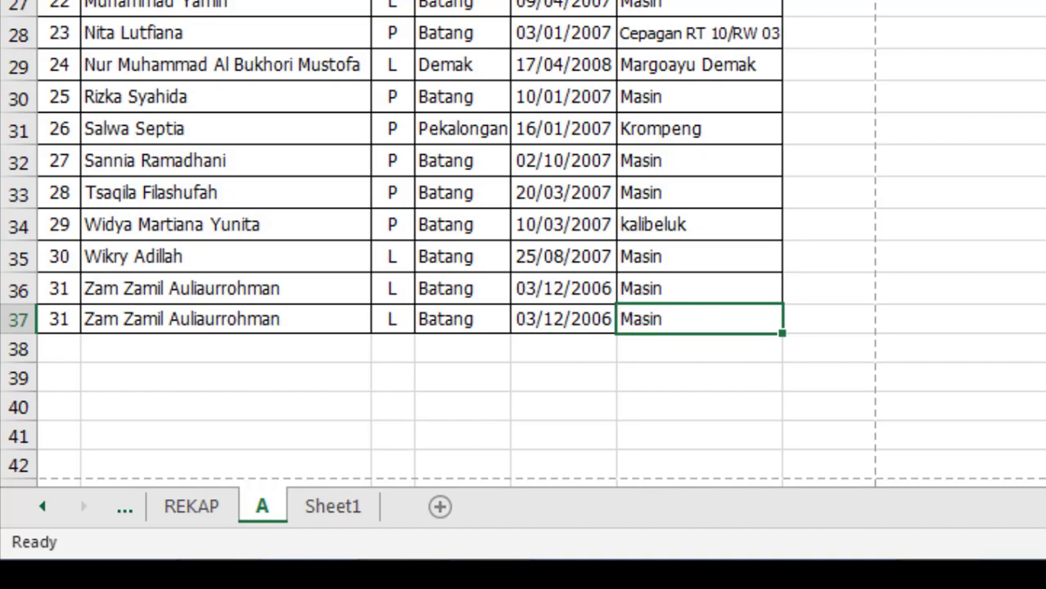
key(ctrl+z)
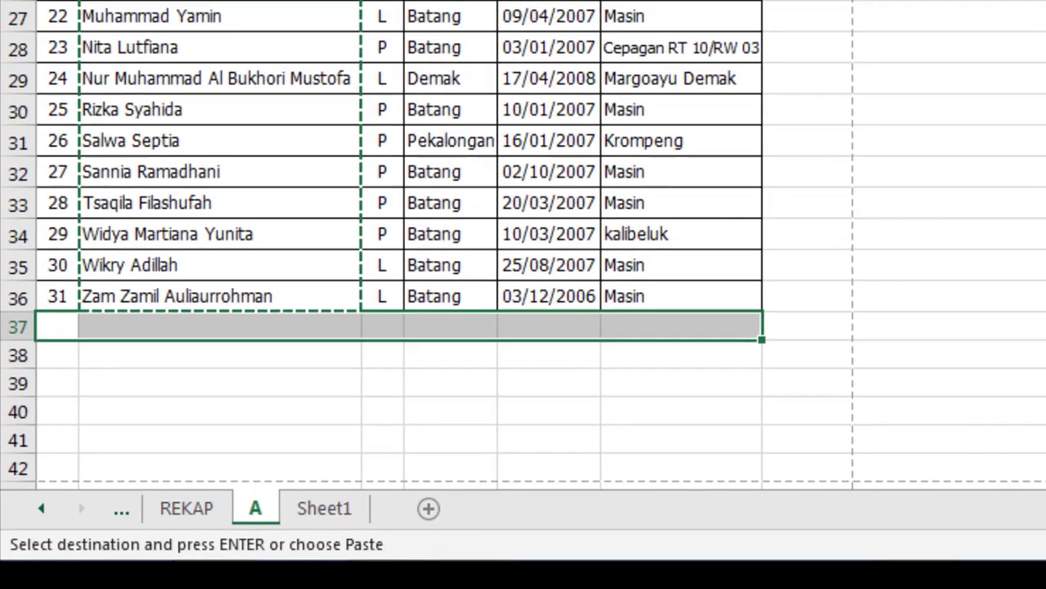
click(738, 399)
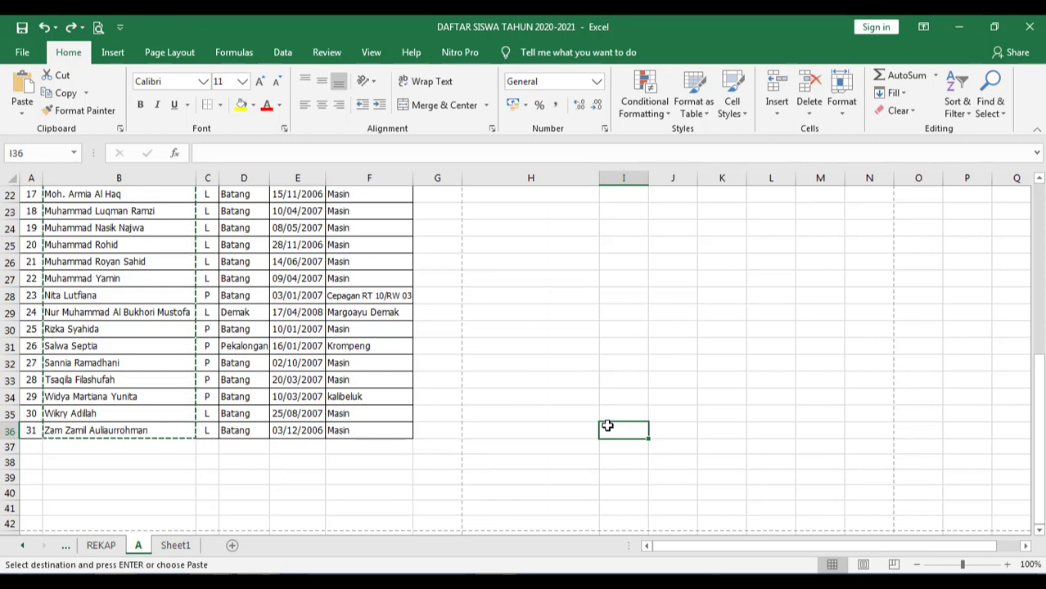
scroll(607, 425, up, 7)
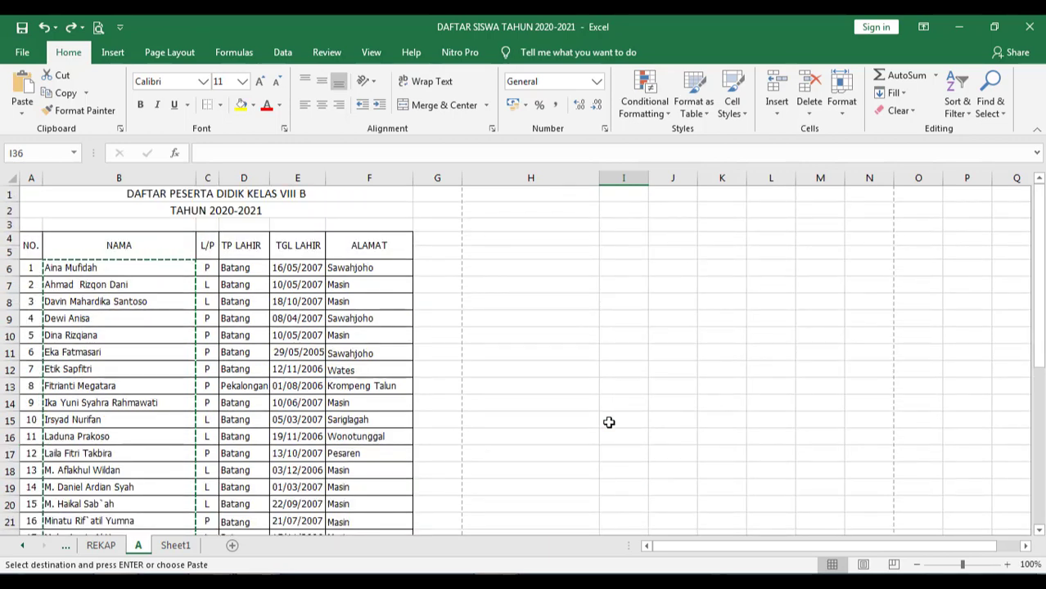
- Search for the fourth student's full name, locate it in cell B9, then close the search
key(ctrl+f)
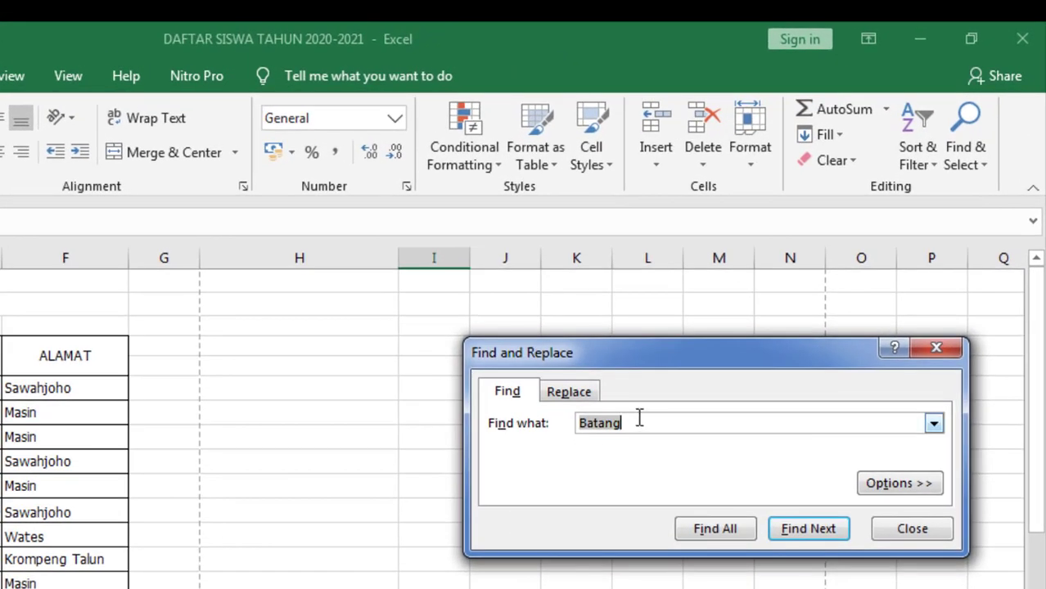
drag(639, 418, 573, 439)
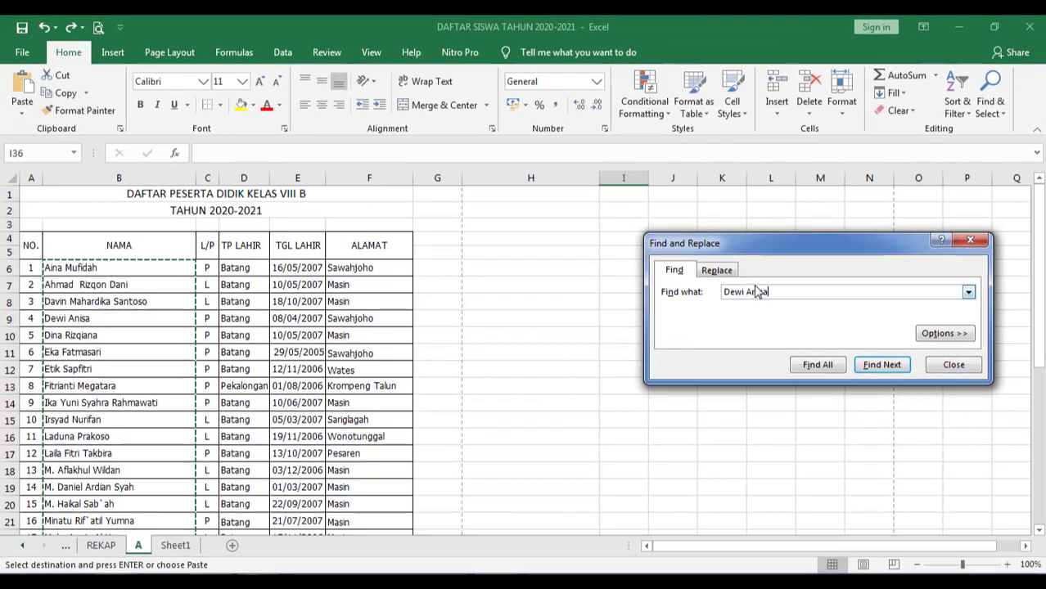
click(882, 365)
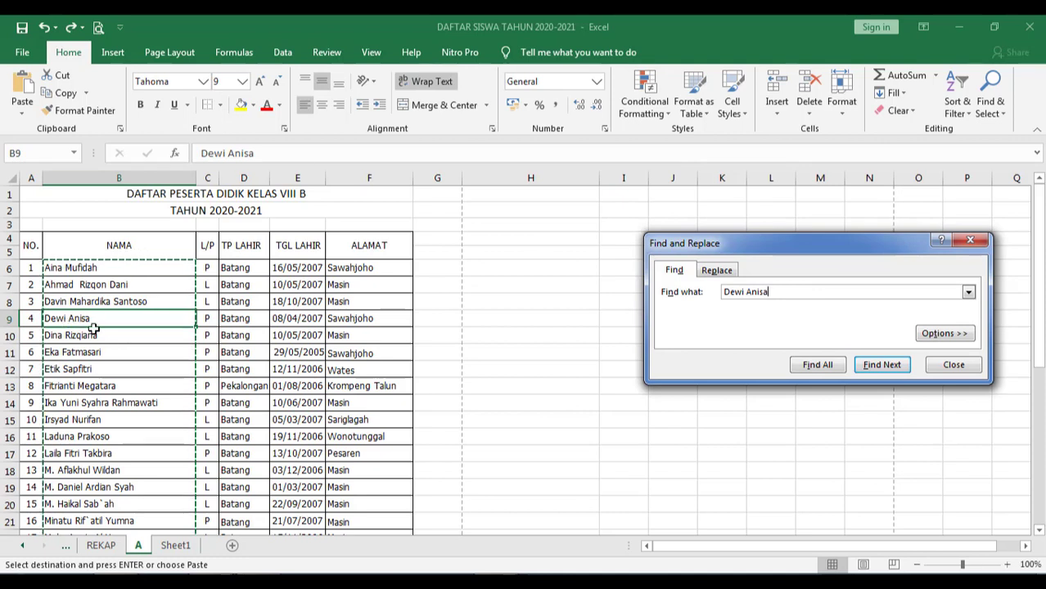
key(Escape)
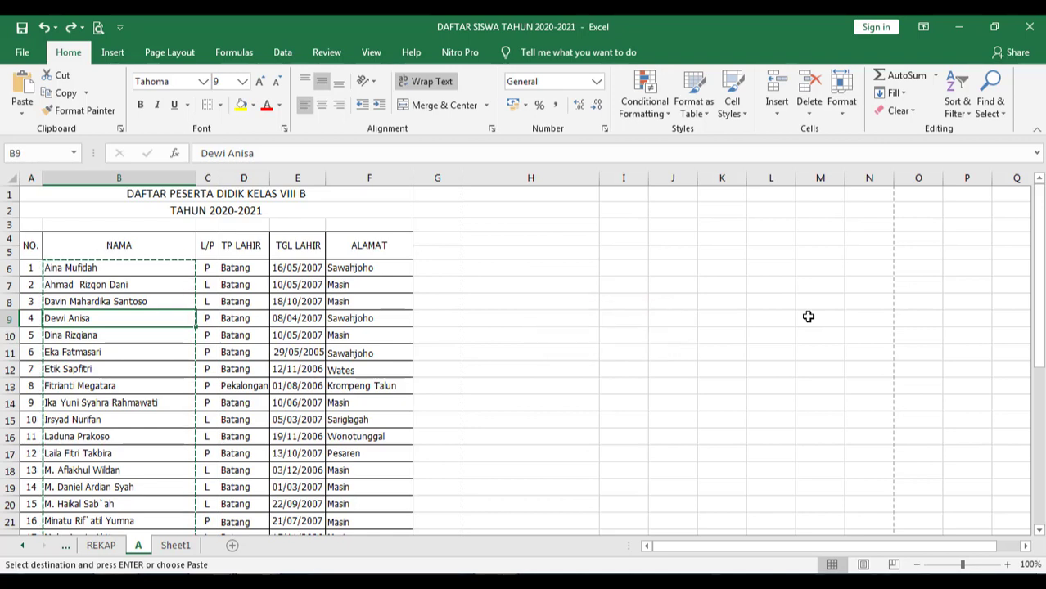
- Go to cell F10 by its reference, then select the empty cell H10
key(ctrl+g)
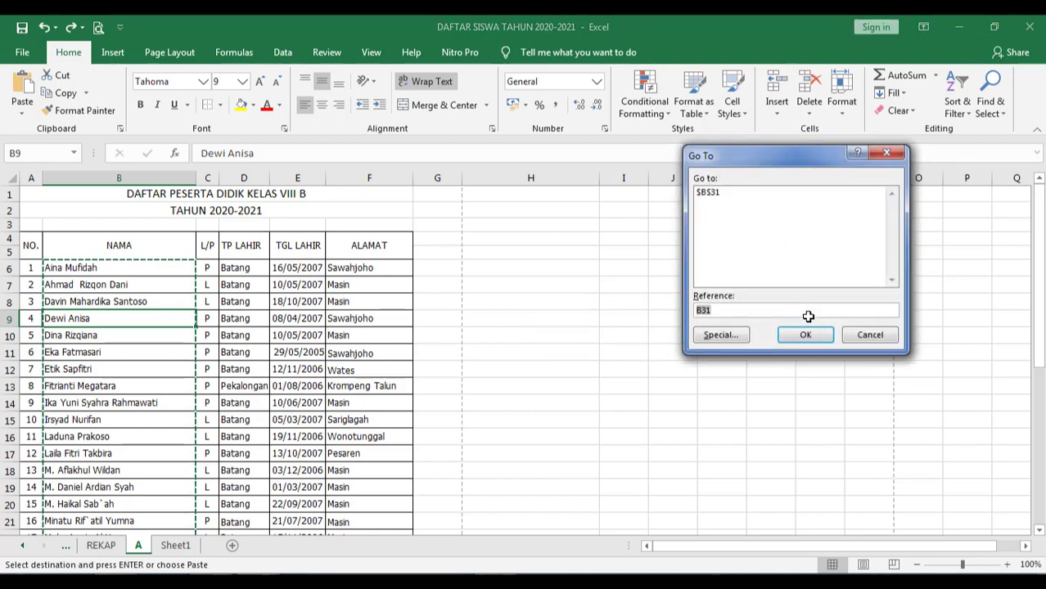
key(BackSpace)
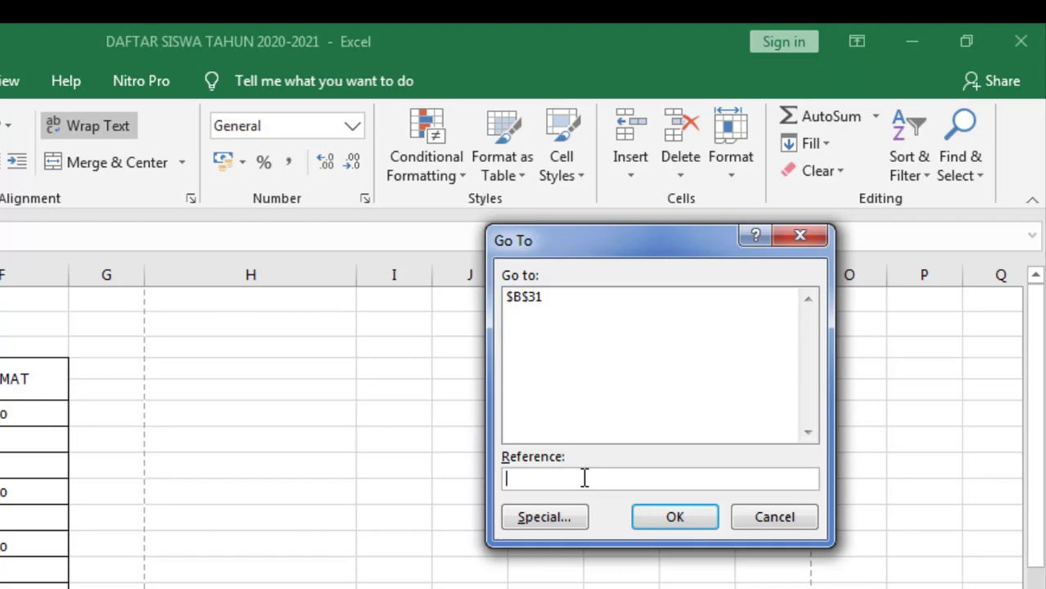
text(0)
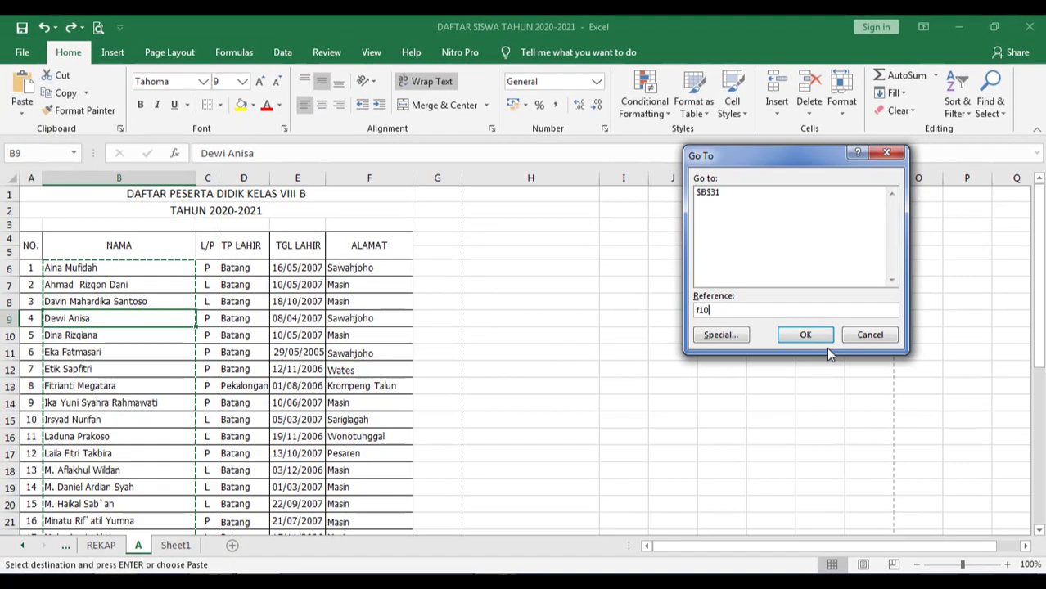
click(805, 334)
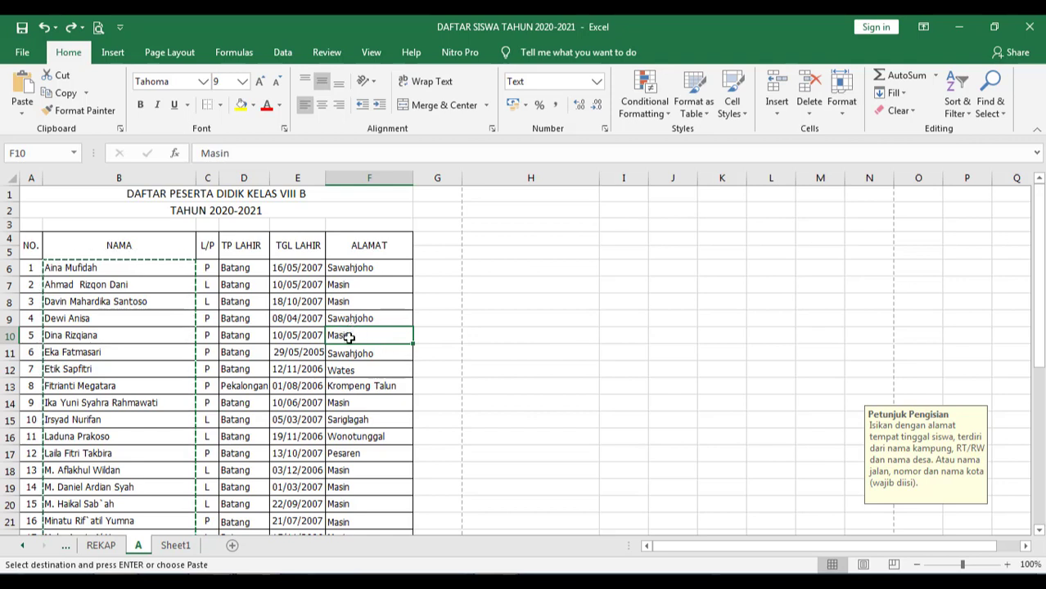
click(533, 339)
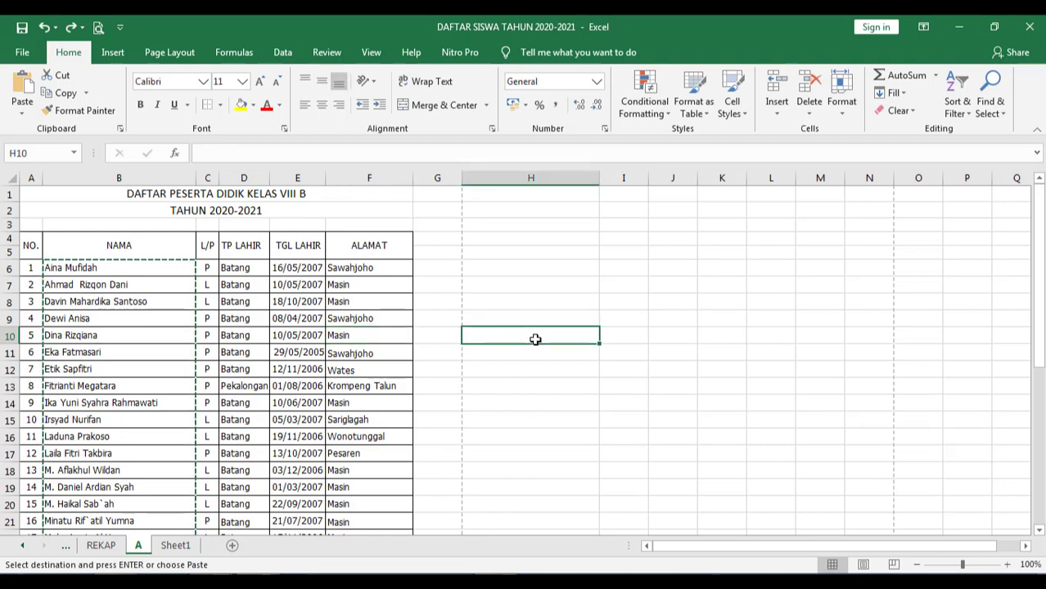
- Set up Find and Replace with Batang to find and Warungasem as the replacement
key(ctrl+h)
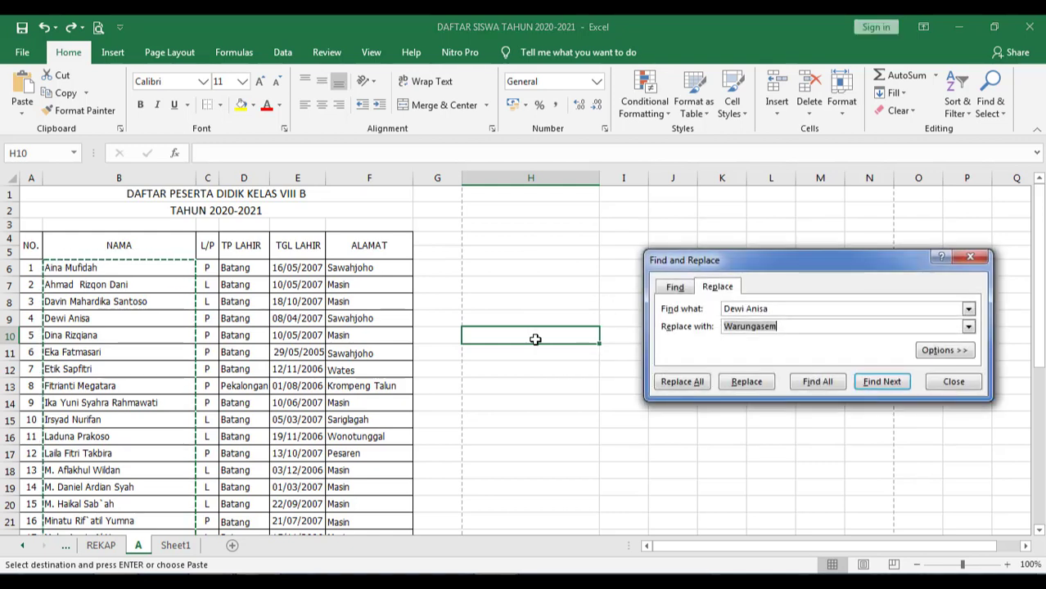
drag(797, 328, 717, 331)
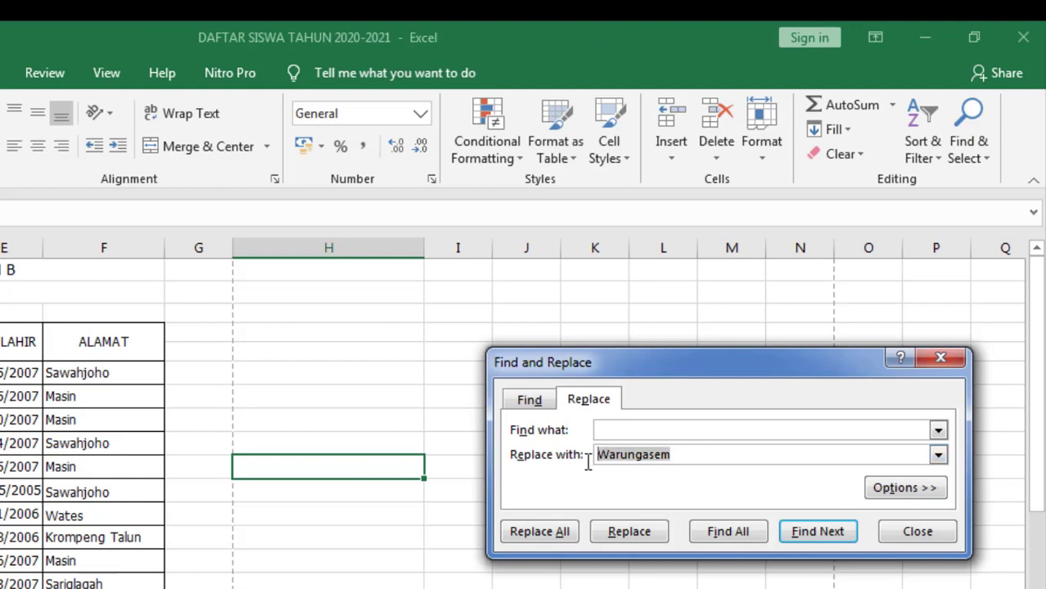
key(BackSpace)
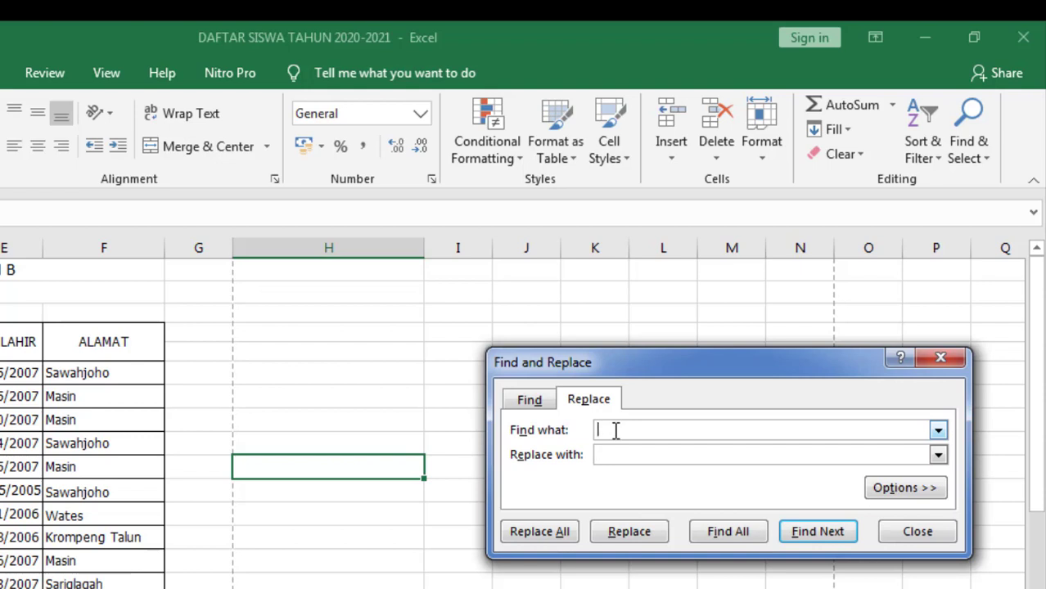
click(616, 431)
text(Batang)
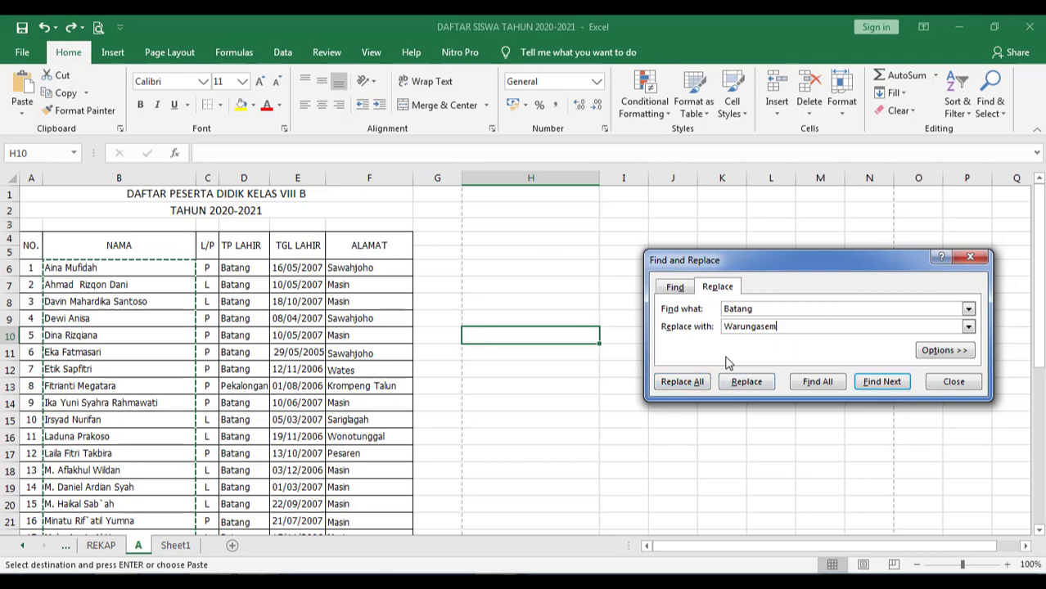
- Replace all 28 Batang entries with Warungasem and acknowledge the result
click(683, 382)
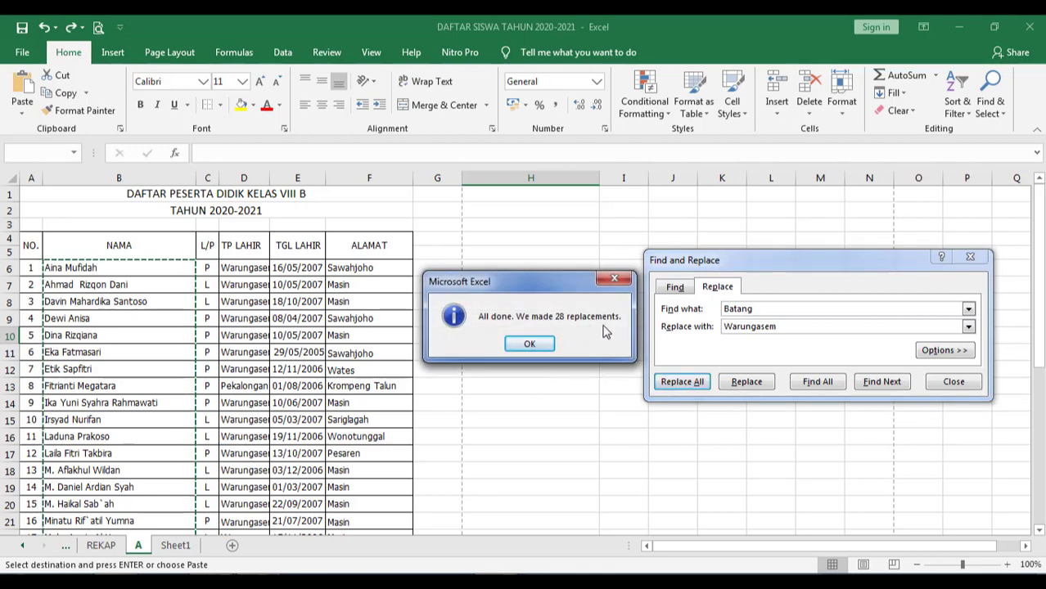
click(528, 342)
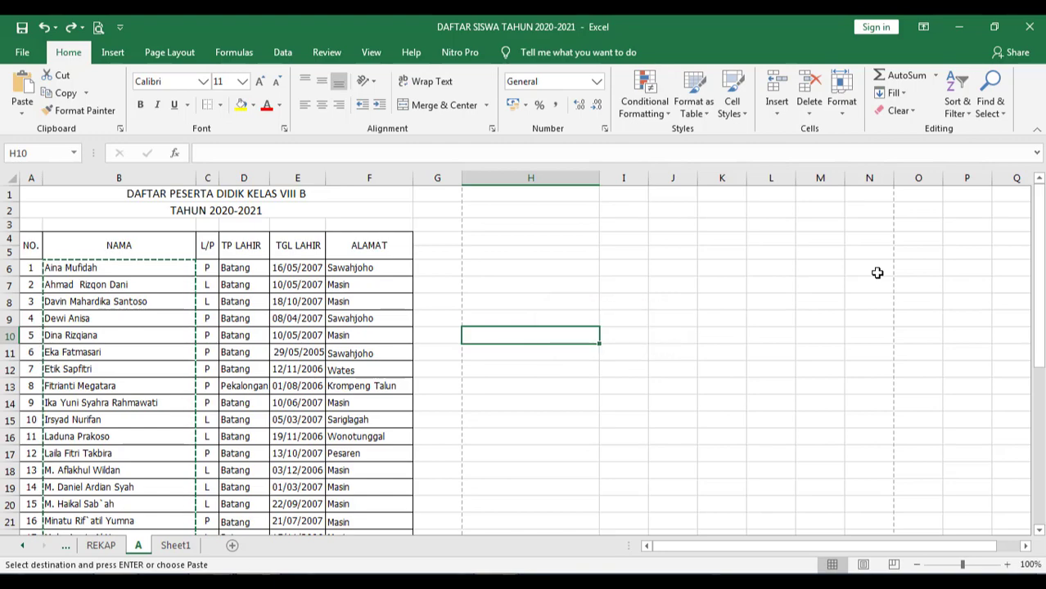
click(128, 245)
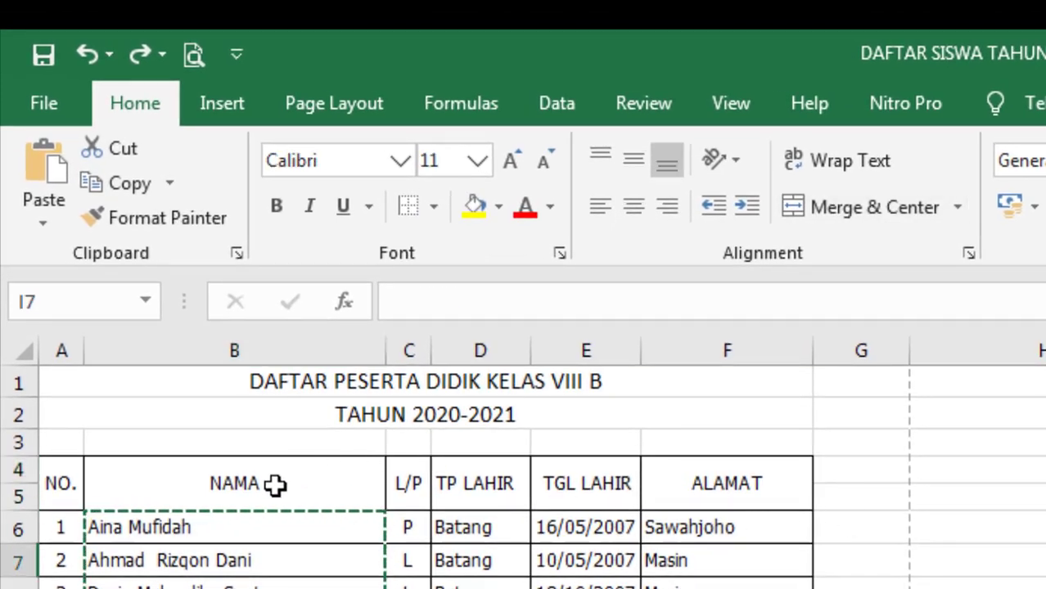
click(273, 485)
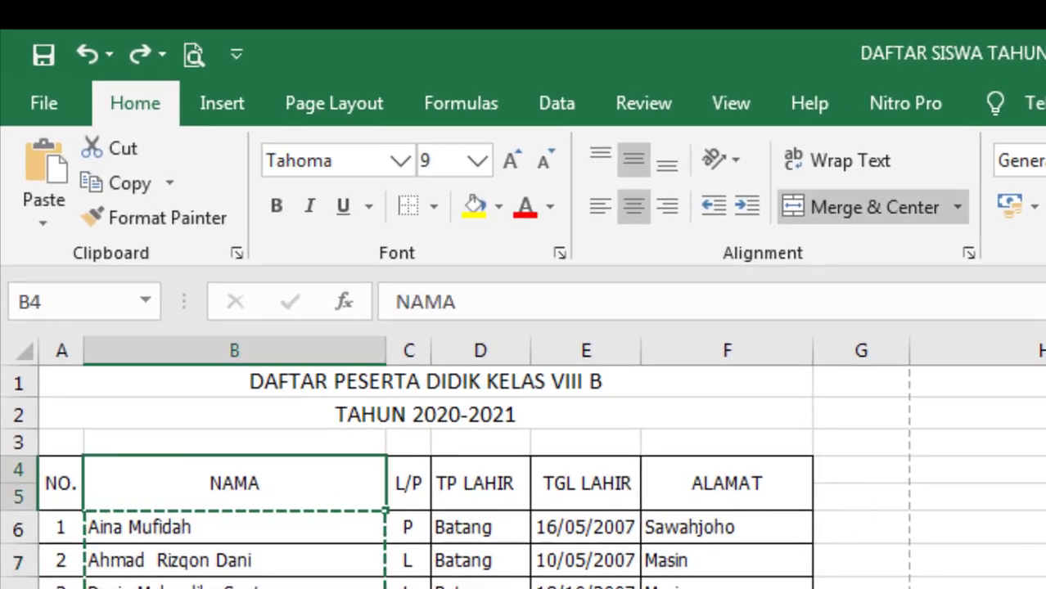
key(ctrl+i)
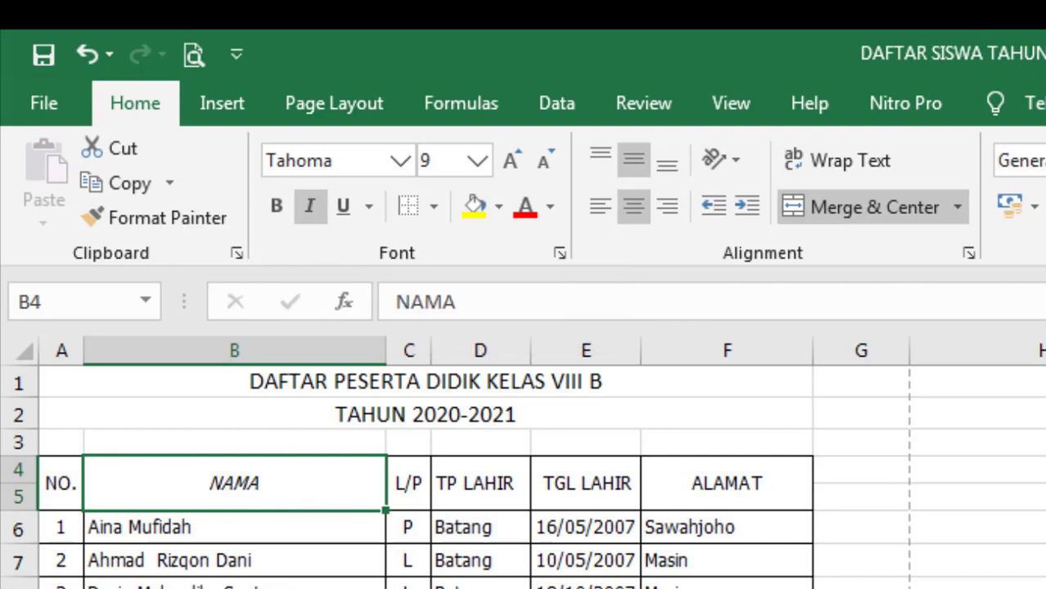
key(ctrl+i)
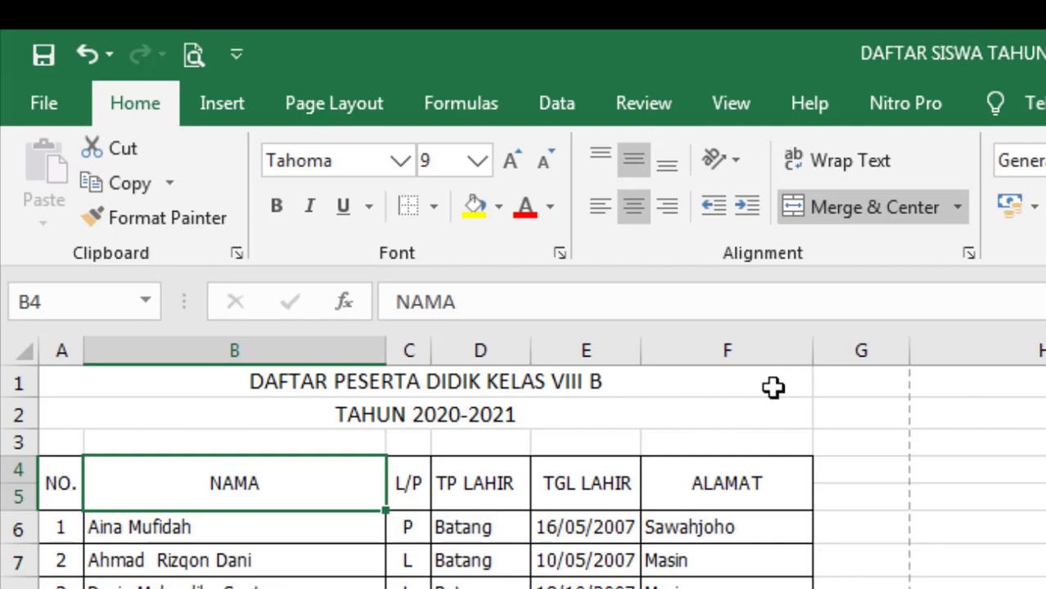
click(311, 202)
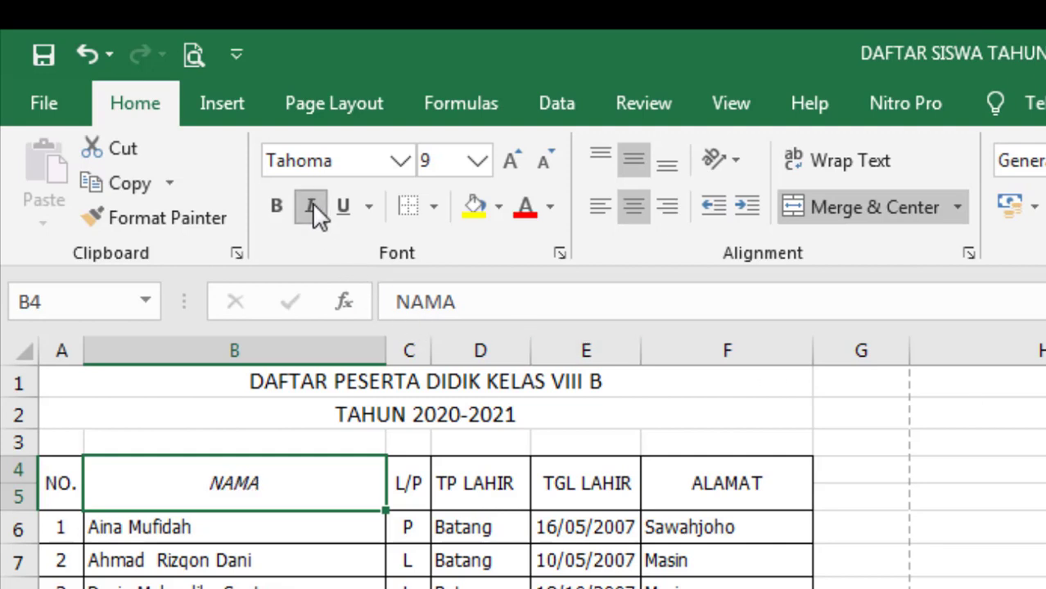
click(312, 202)
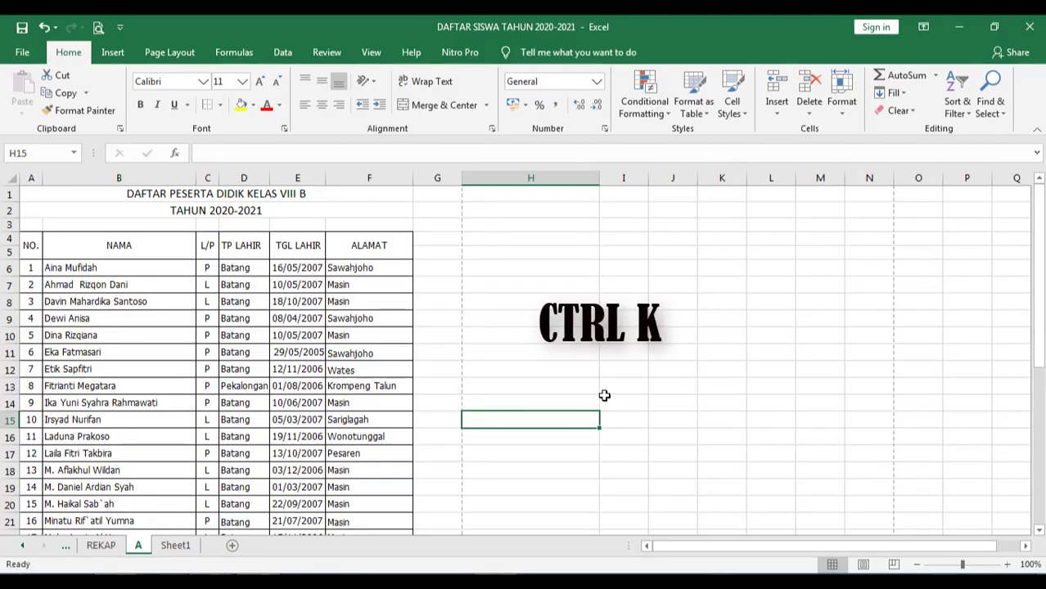
- Enter the word Internet in cell H10
key(ctrl+k)
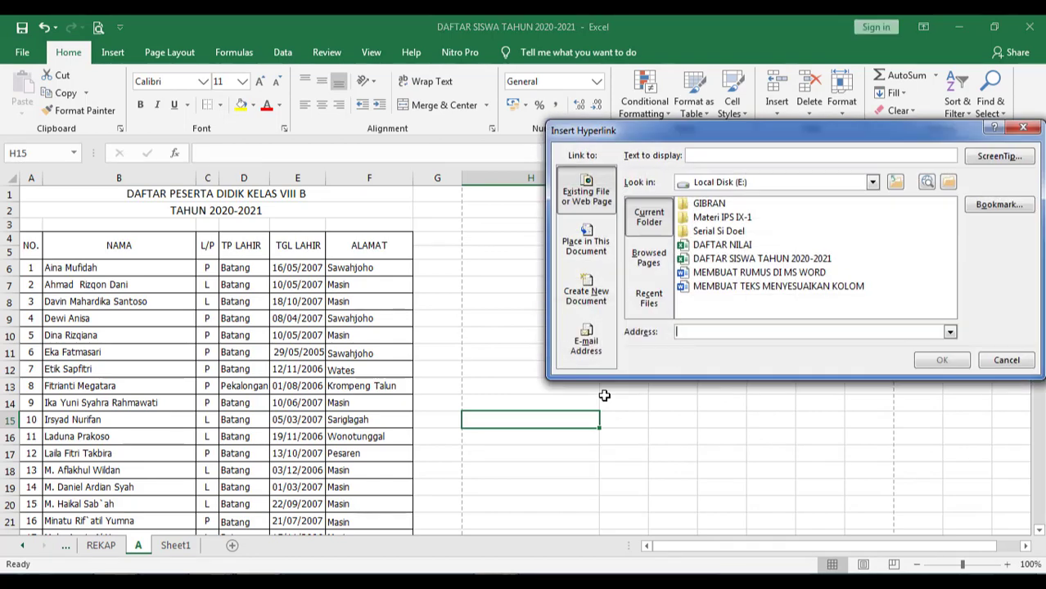
click(1023, 128)
click(518, 331)
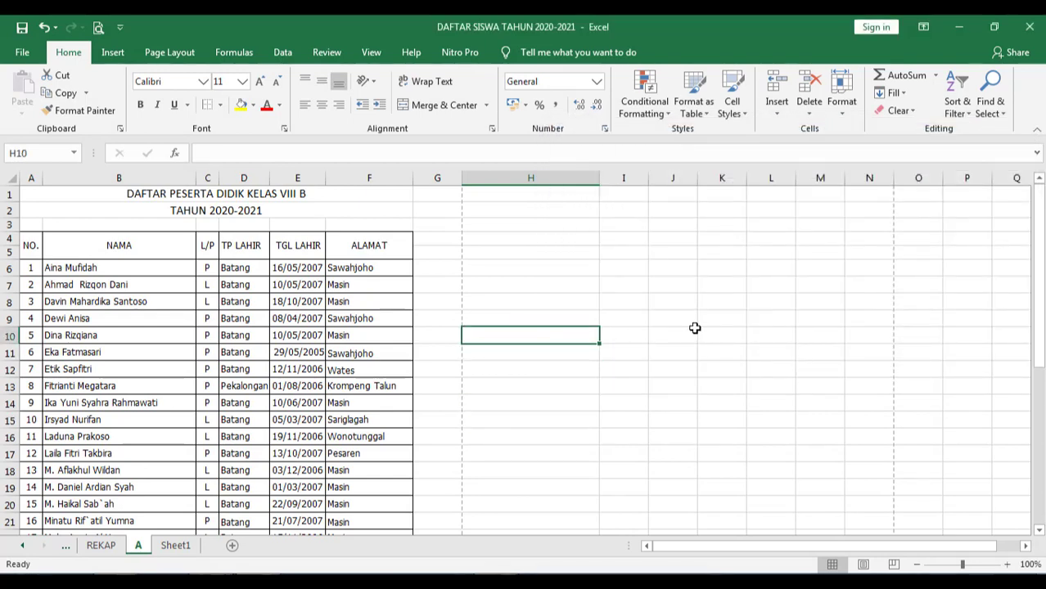
text(Internet)
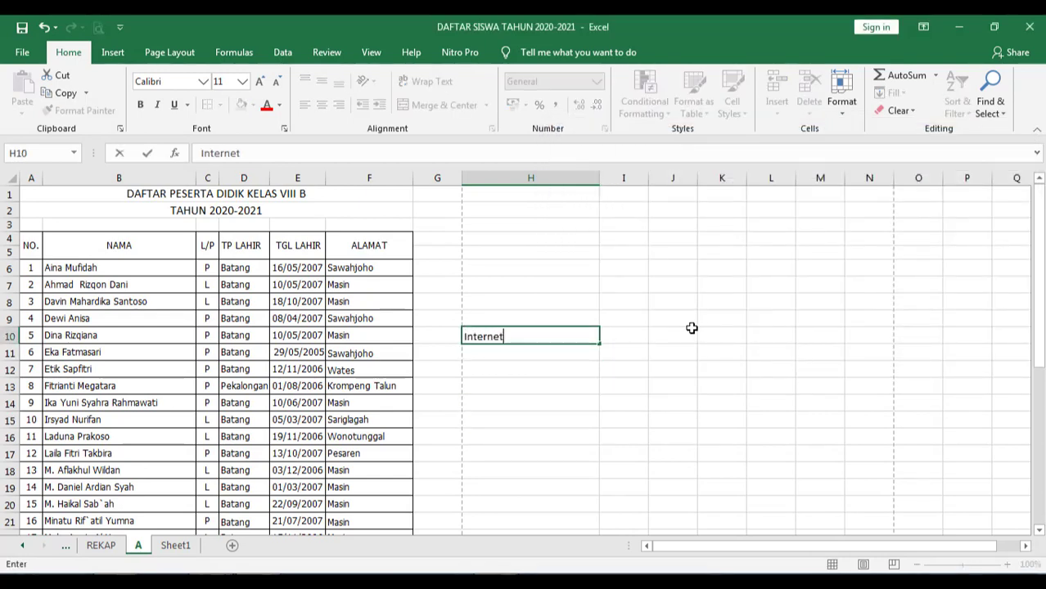
click(523, 379)
click(524, 334)
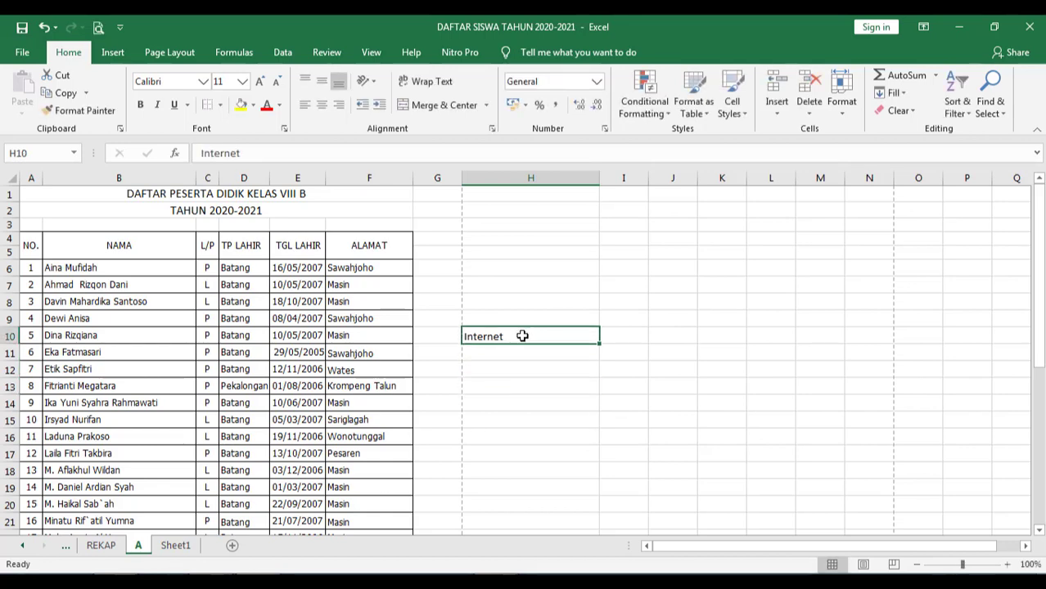
key(ctrl+k)
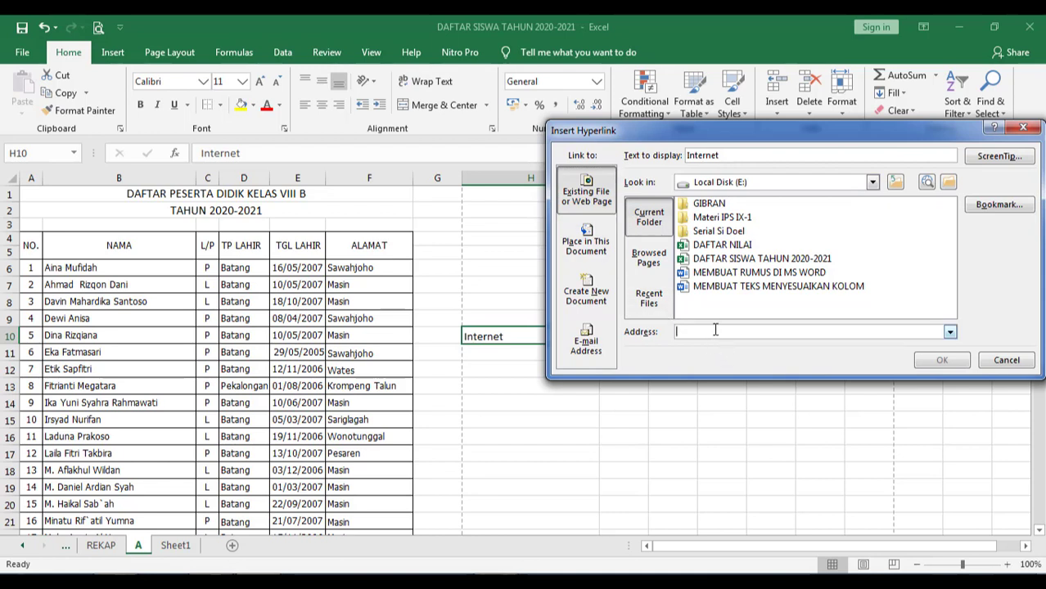
text(www.google.com)
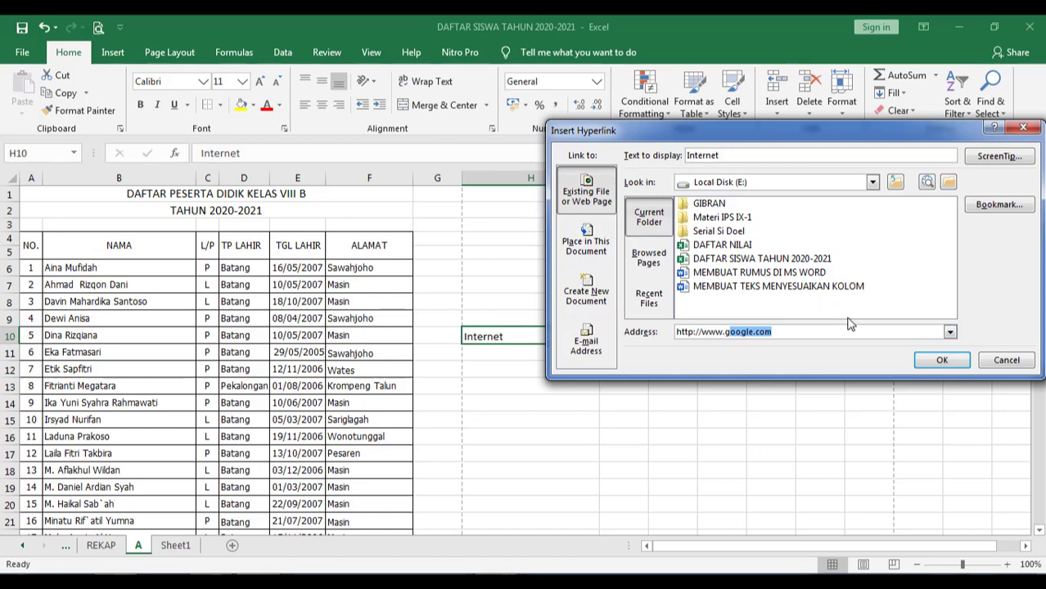
click(941, 360)
click(530, 419)
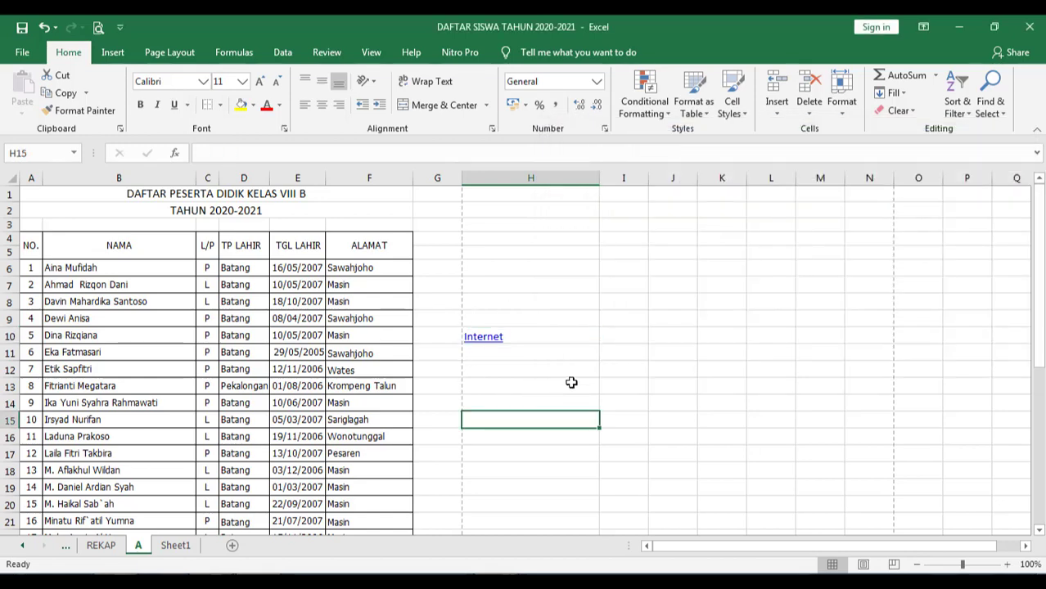
click(486, 344)
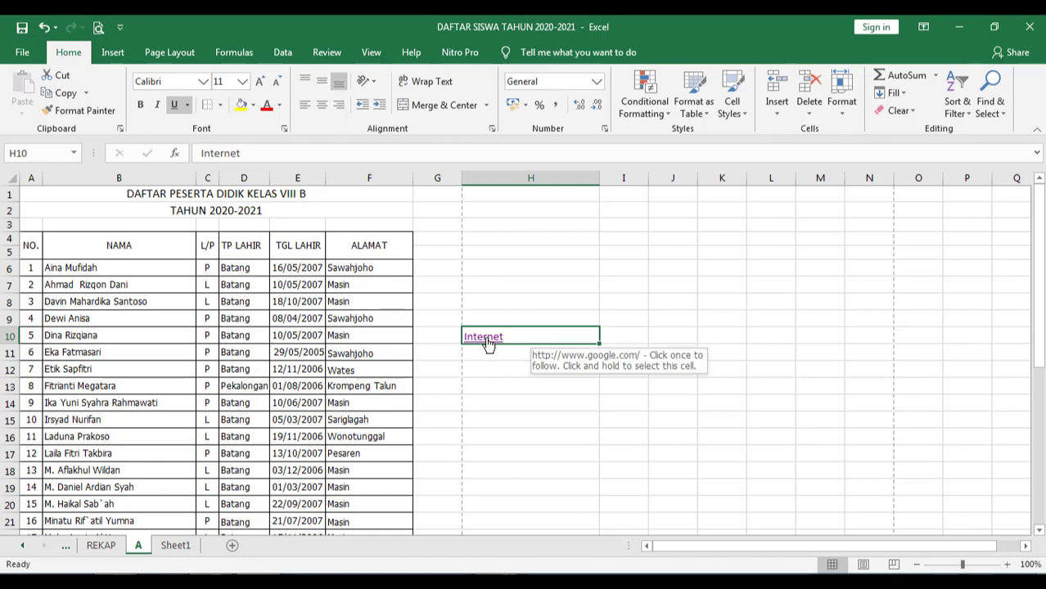
click(486, 343)
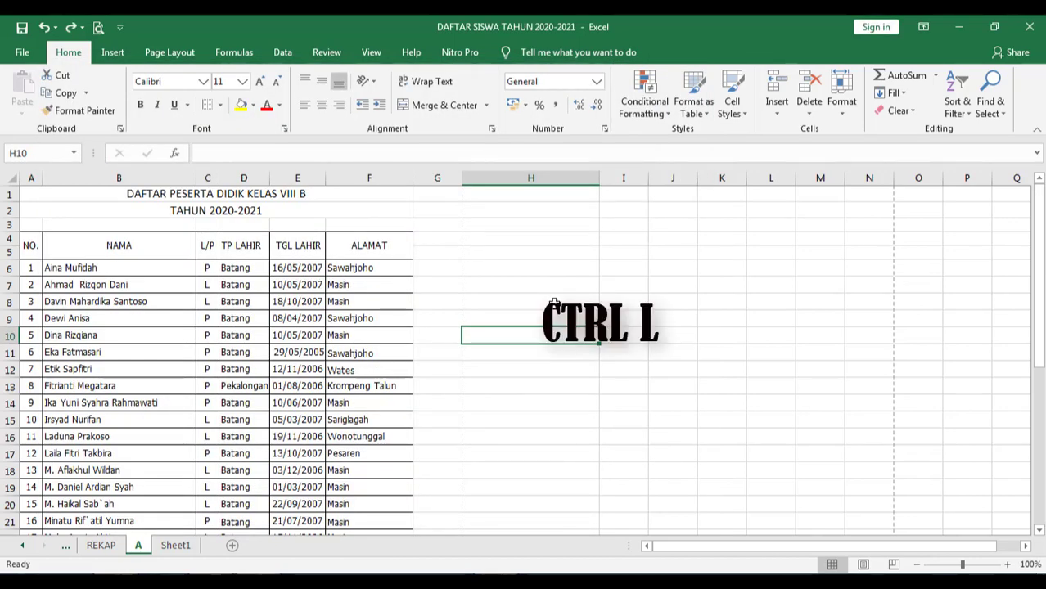
- Make Sheet1's F3:H8 NO/NAMA/KELAS list a headed table styled White, Table Style Medium 1
click(179, 546)
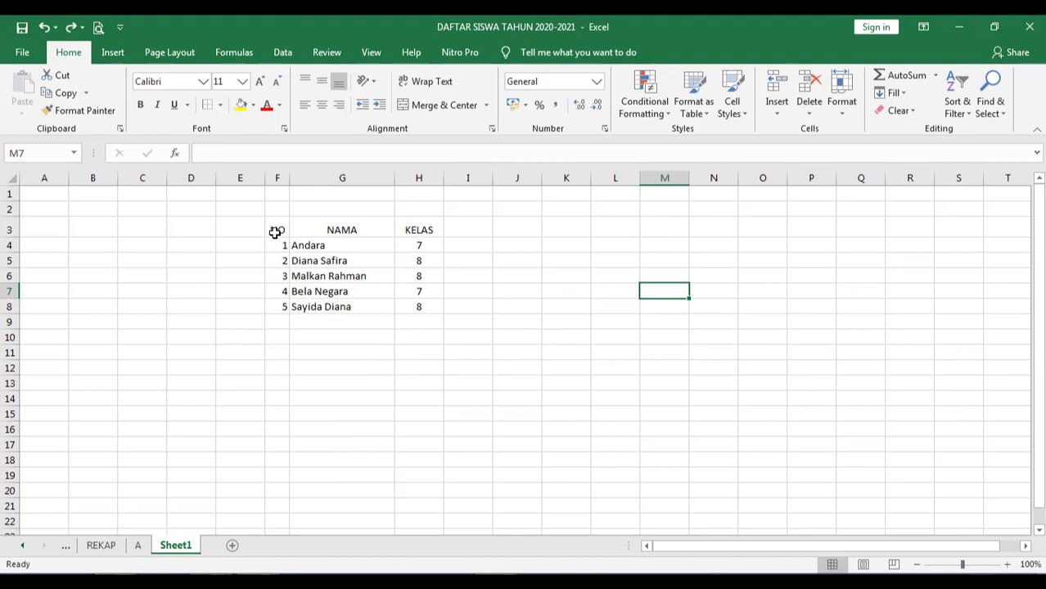
drag(275, 232, 425, 308)
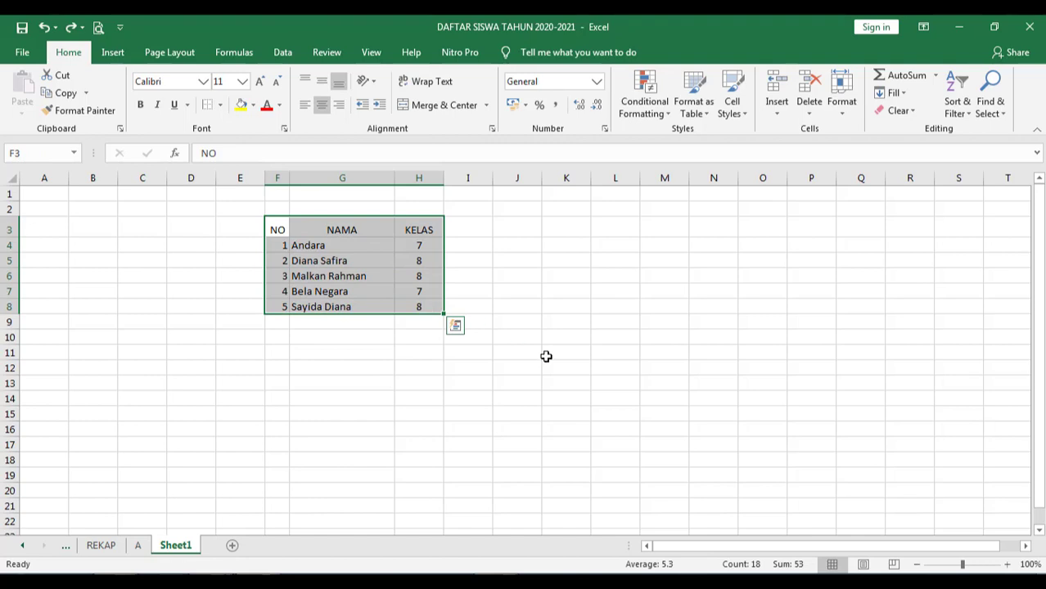
key(ctrl+t)
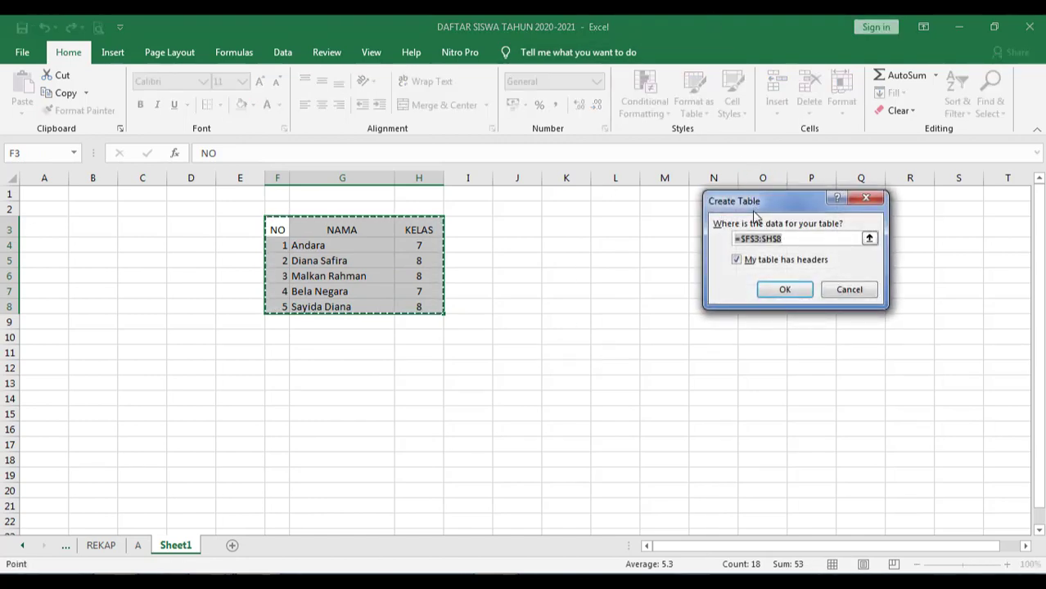
click(784, 291)
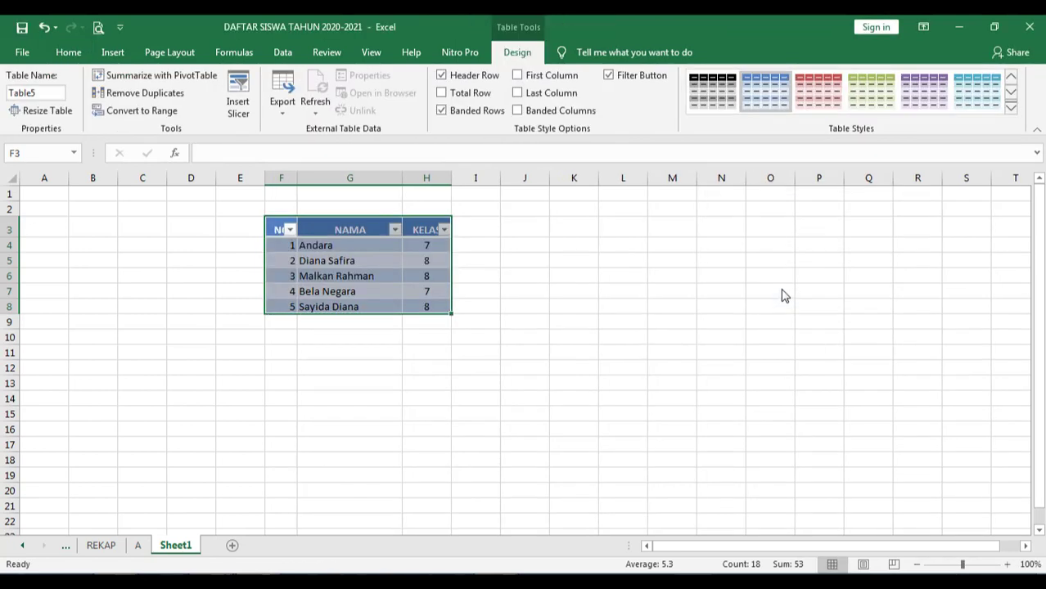
click(1011, 107)
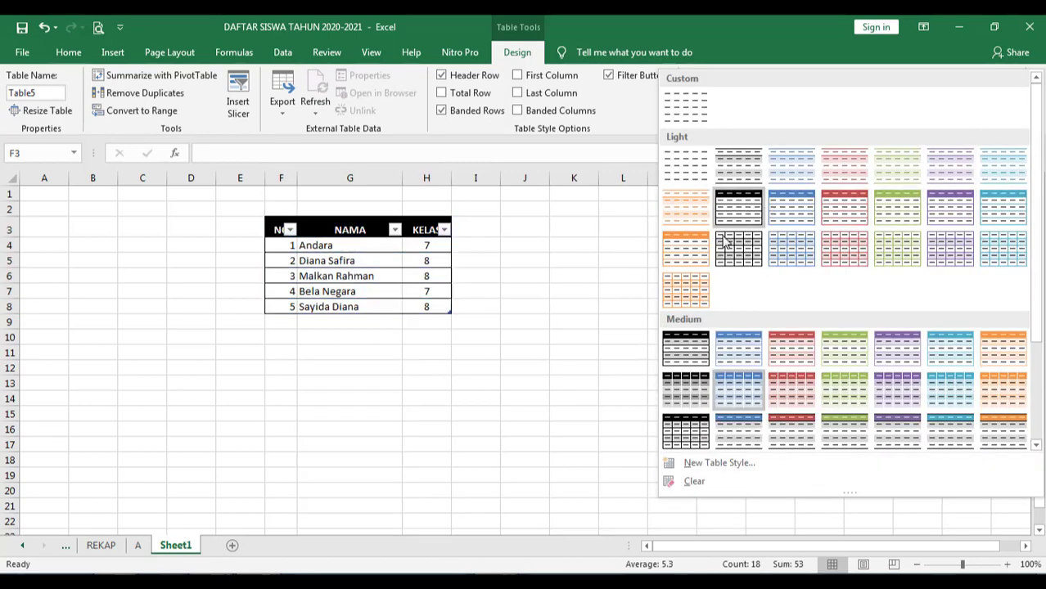
click(678, 353)
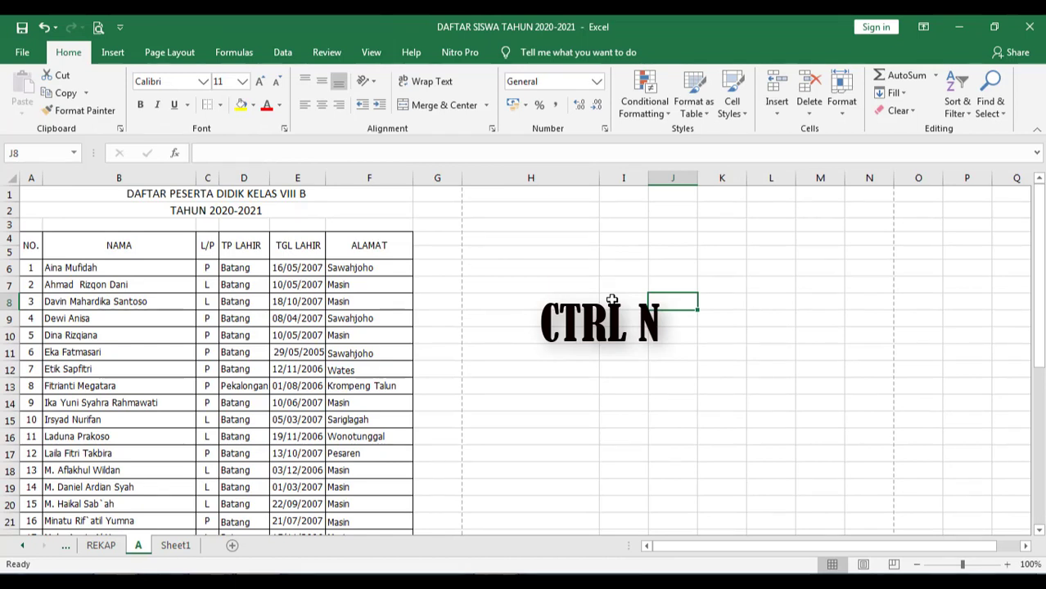
- Create a new blank workbook, then show the Open screen's recent workbooks list
key(ctrl+n)
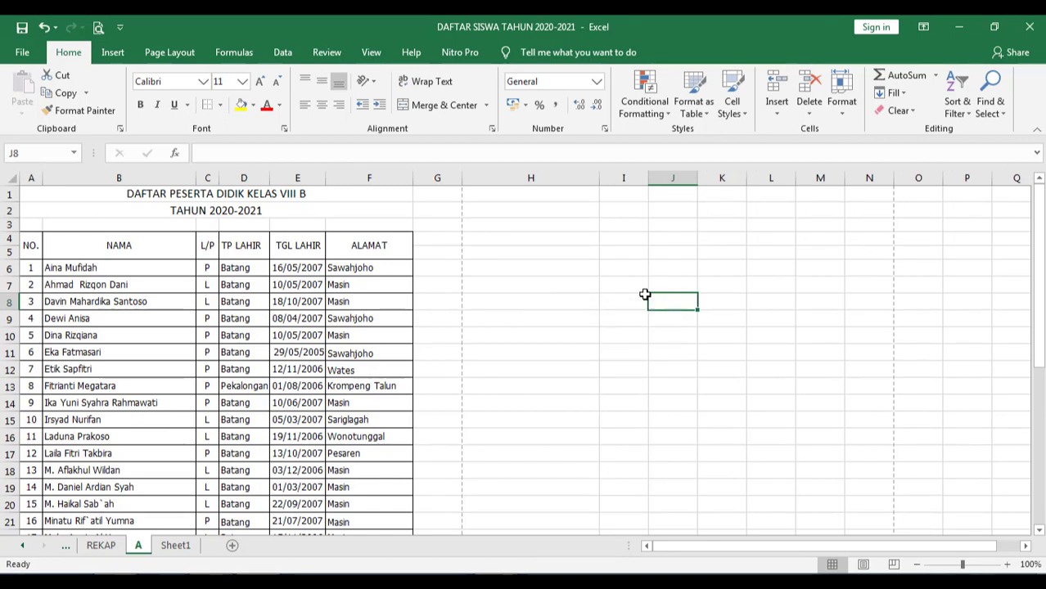
key(ctrl+o)
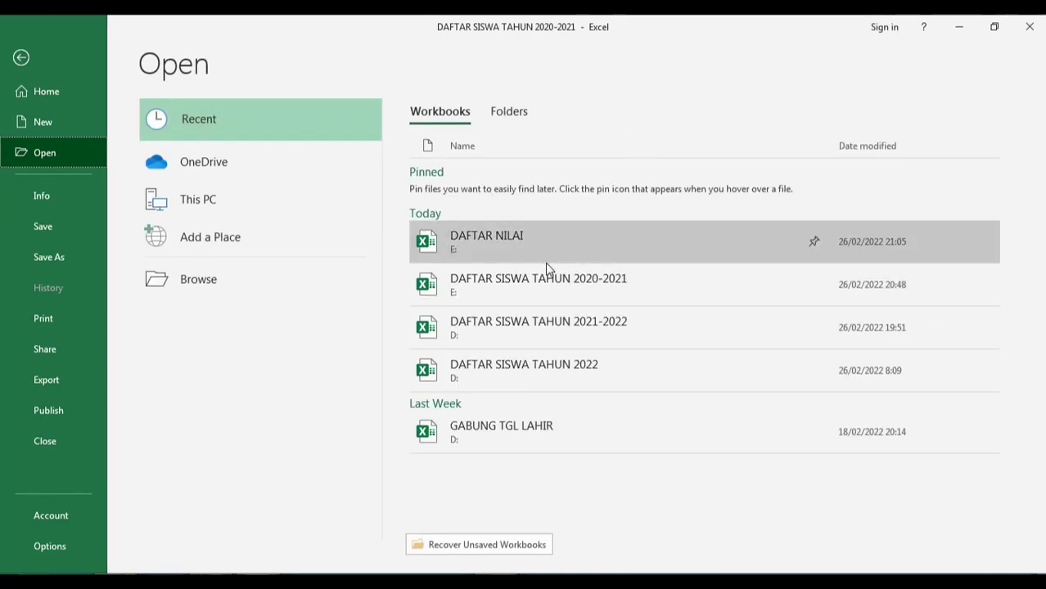
- Close the Open screen and File backstage to return to sheet A's class VIII B list
key(Escape)
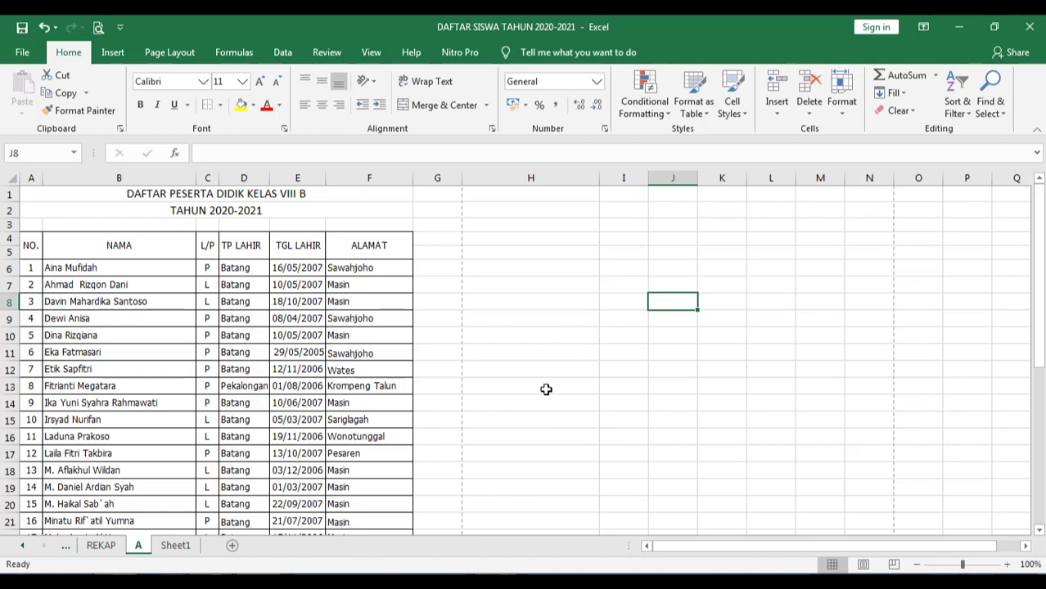
click(22, 52)
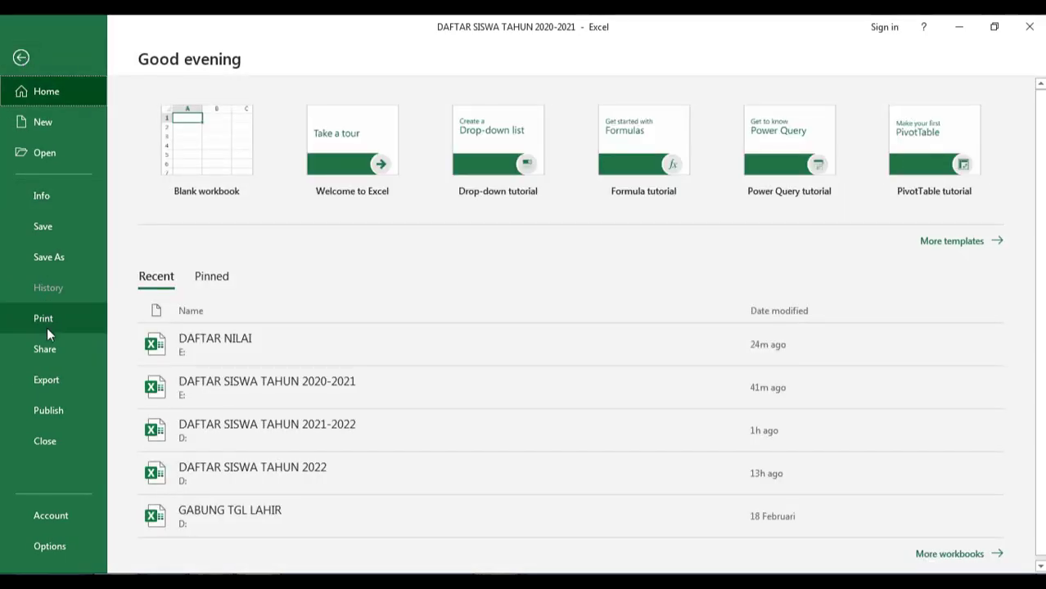
key(Escape)
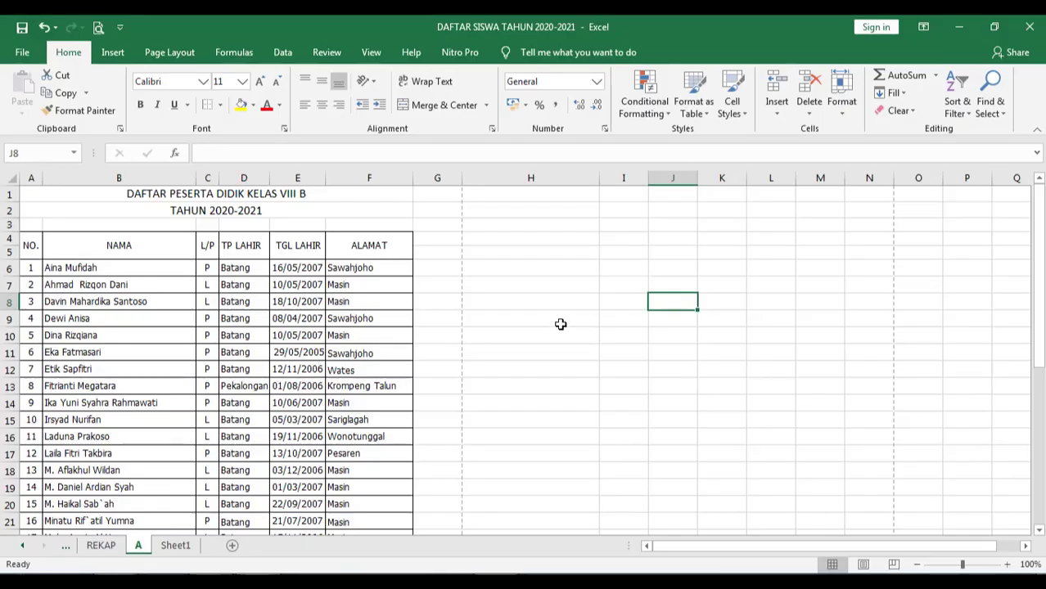
key(ctrl+p)
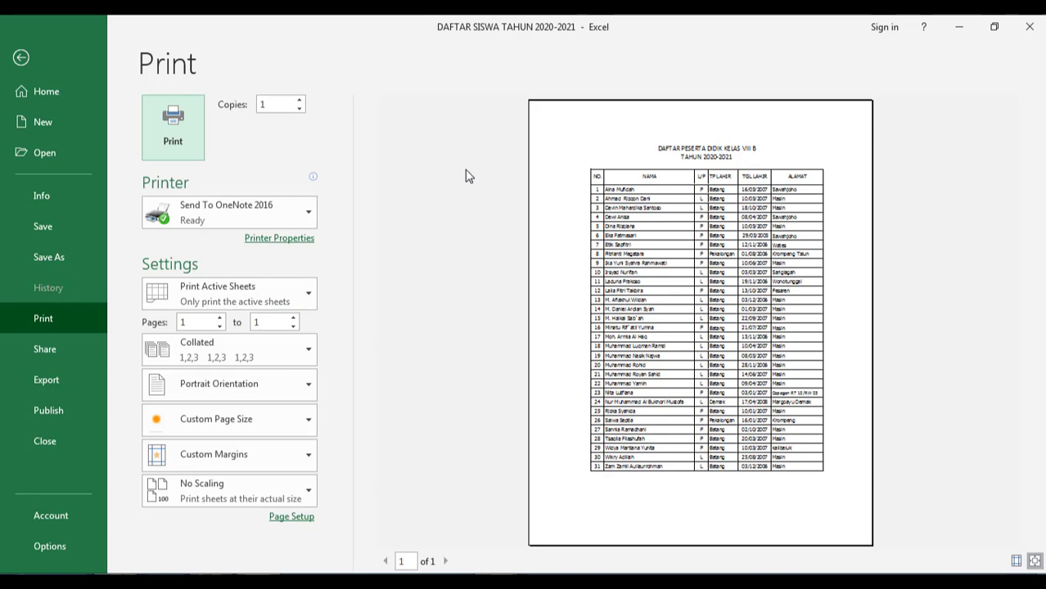
key(Escape)
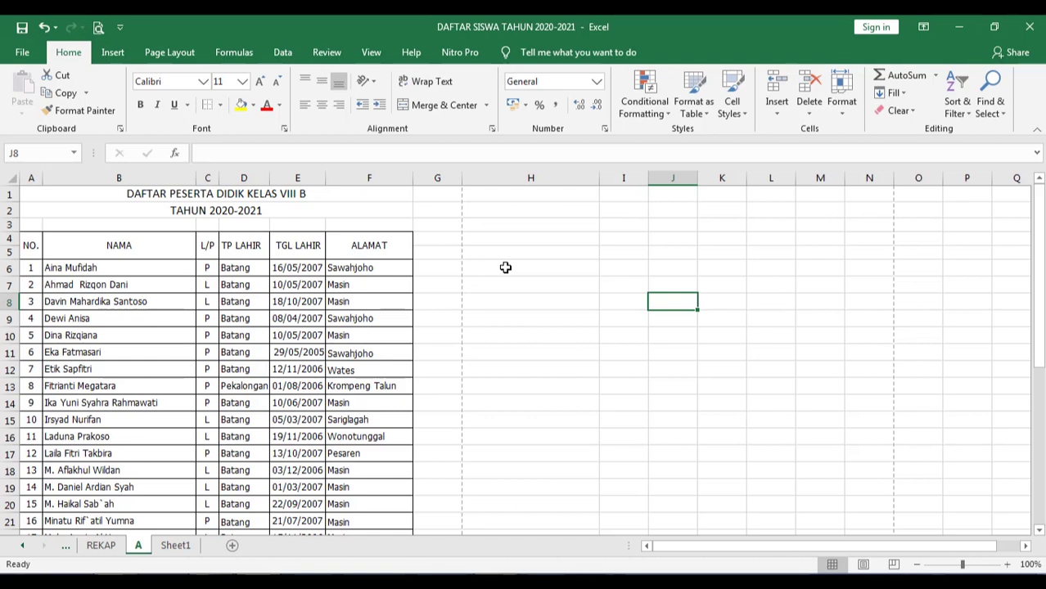
click(436, 269)
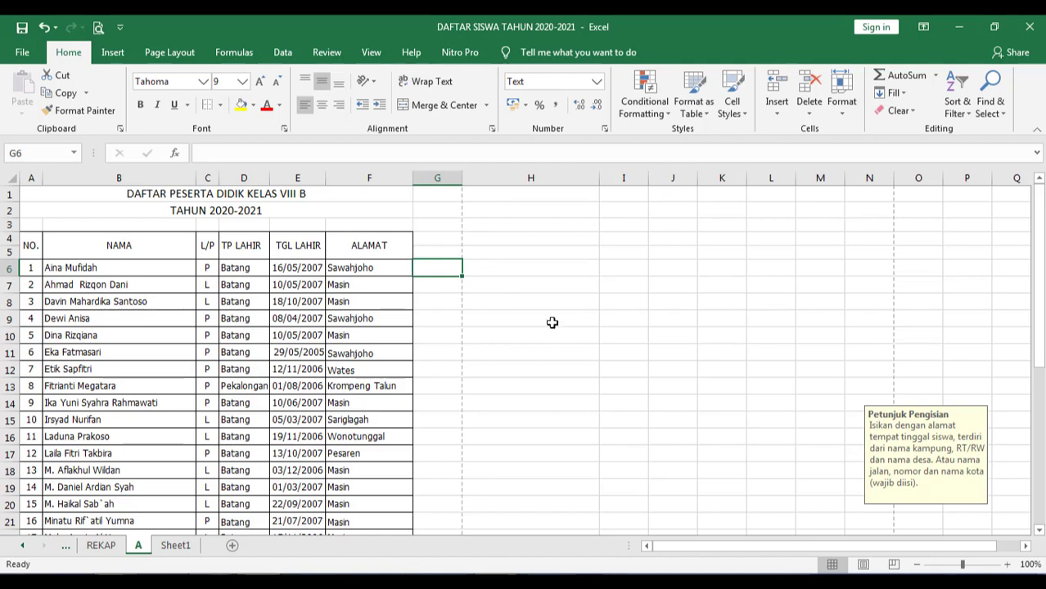
text(Sawahjoho)
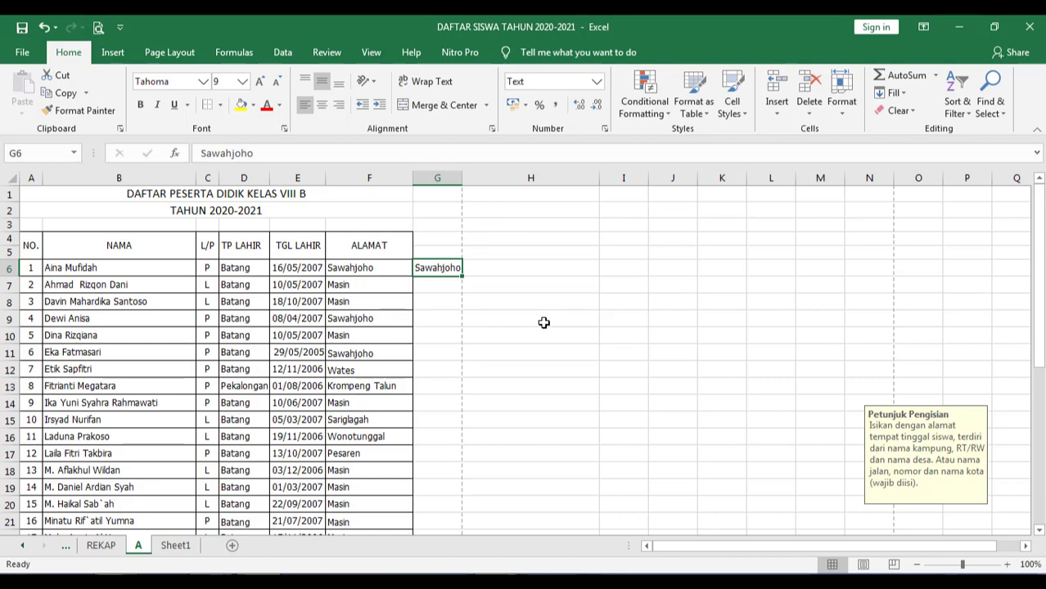
drag(436, 281, 448, 498)
scroll(509, 370, up, 6)
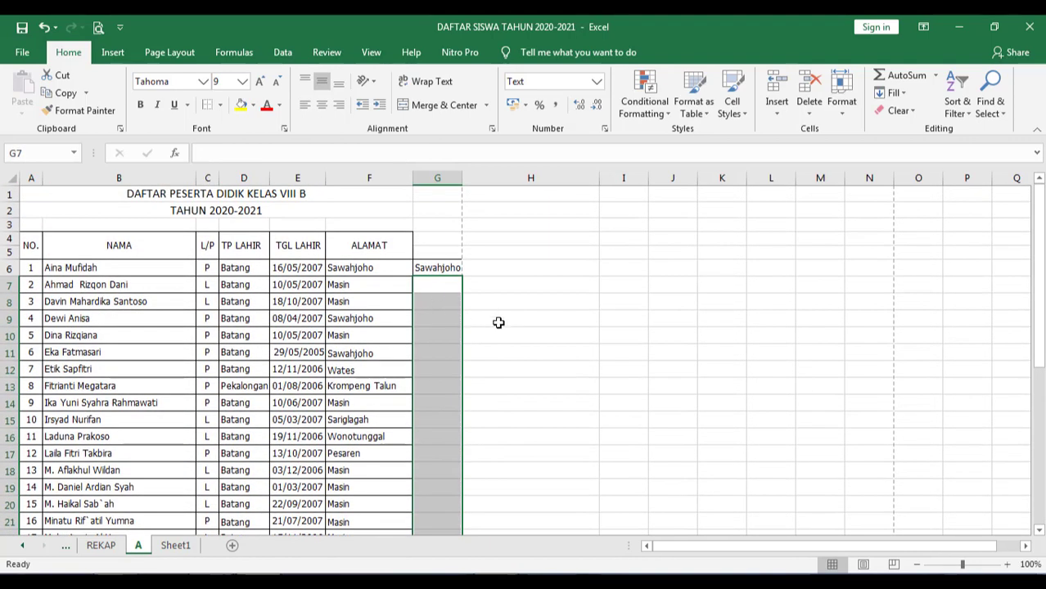
key(ctrl+e)
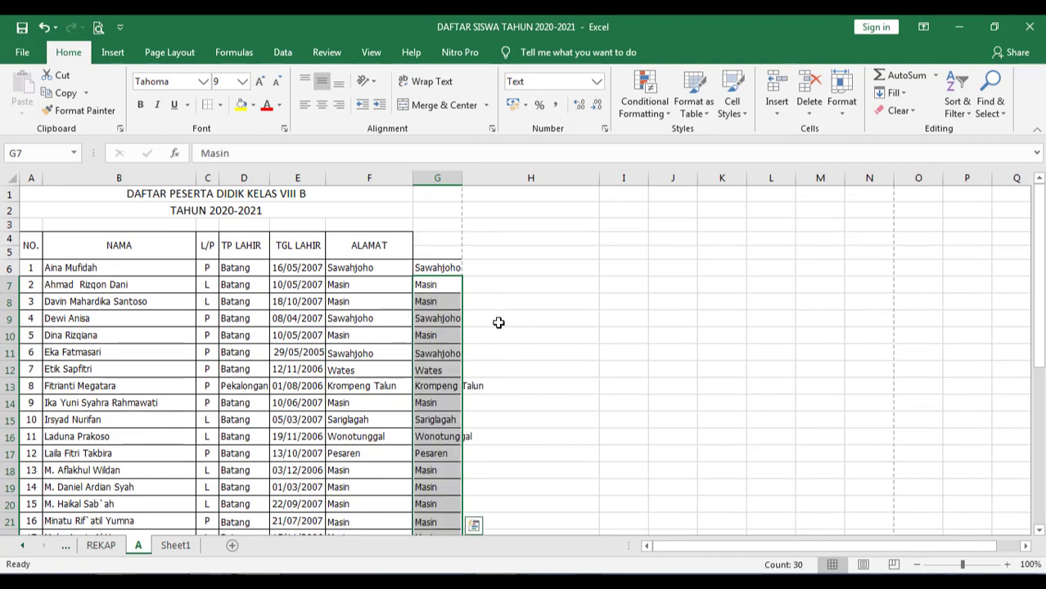
key(ctrl+z)
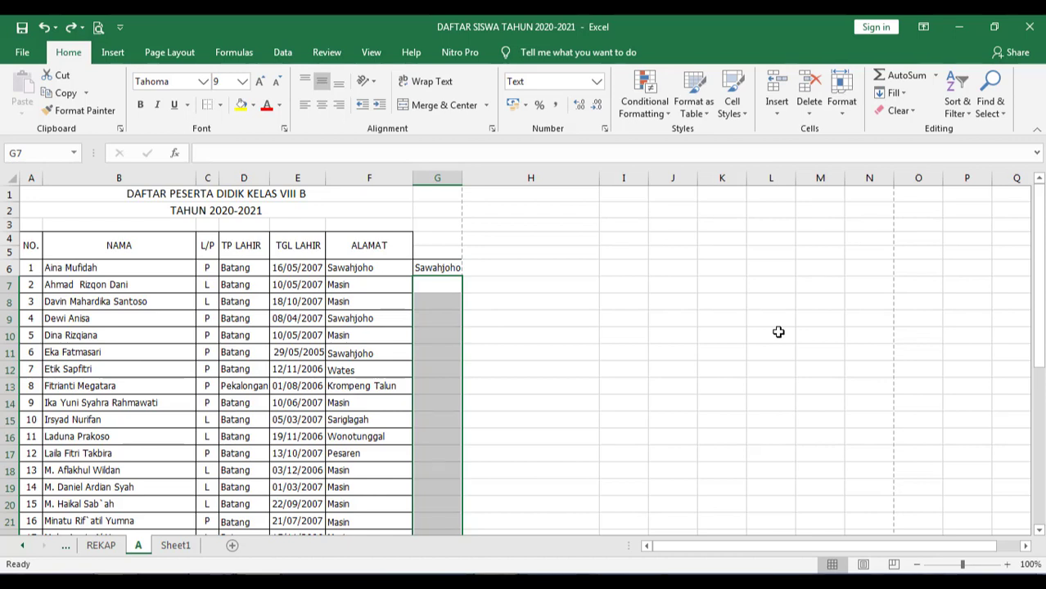
key(ctrl+z)
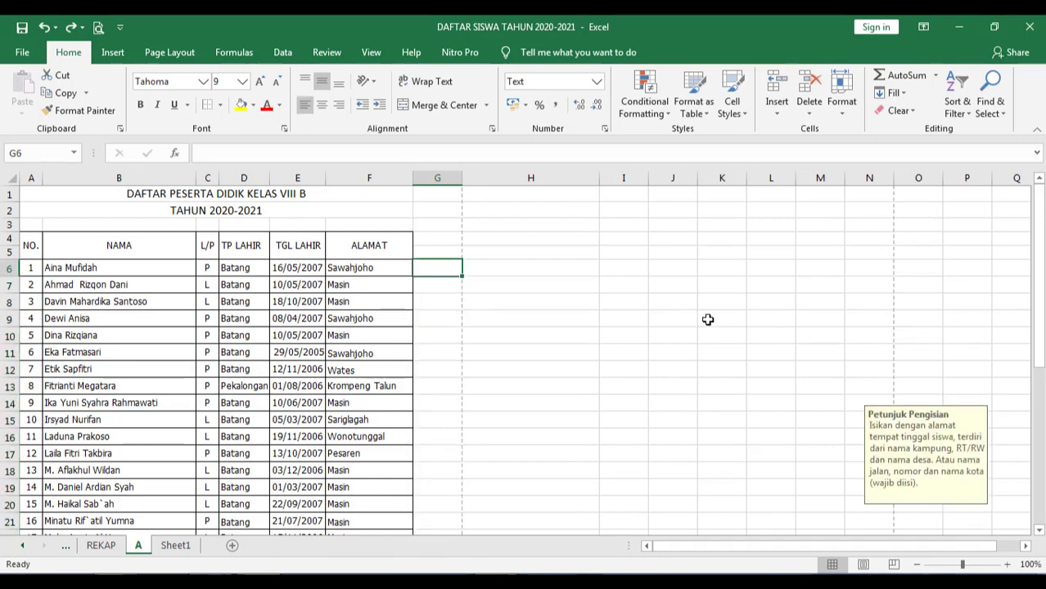
key(ctrl+s)
- Switch to sheet A's student list, select empty cell H11, and open the File menu
click(175, 550)
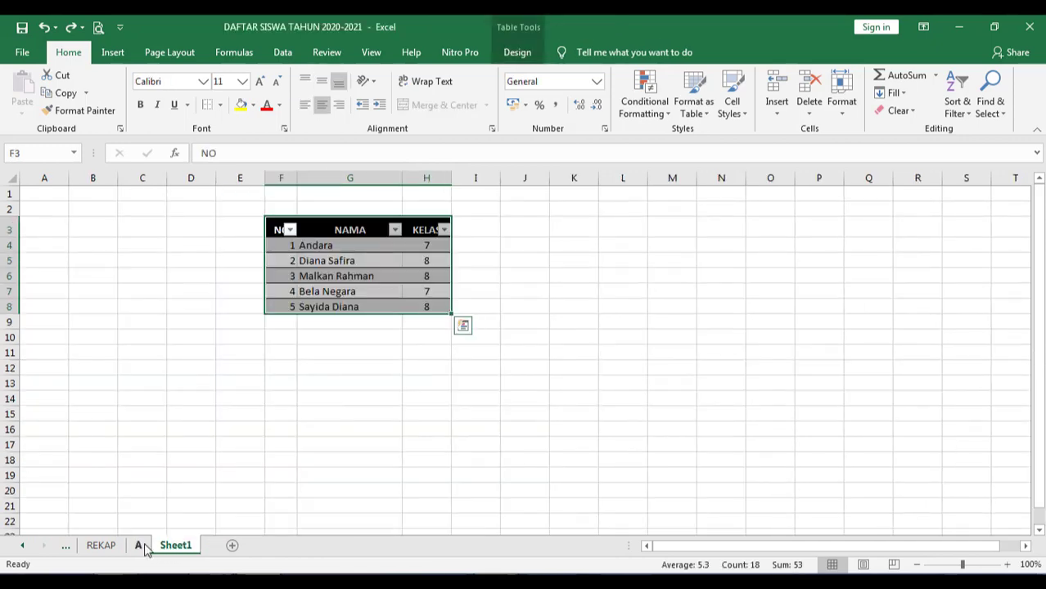
click(144, 545)
click(577, 350)
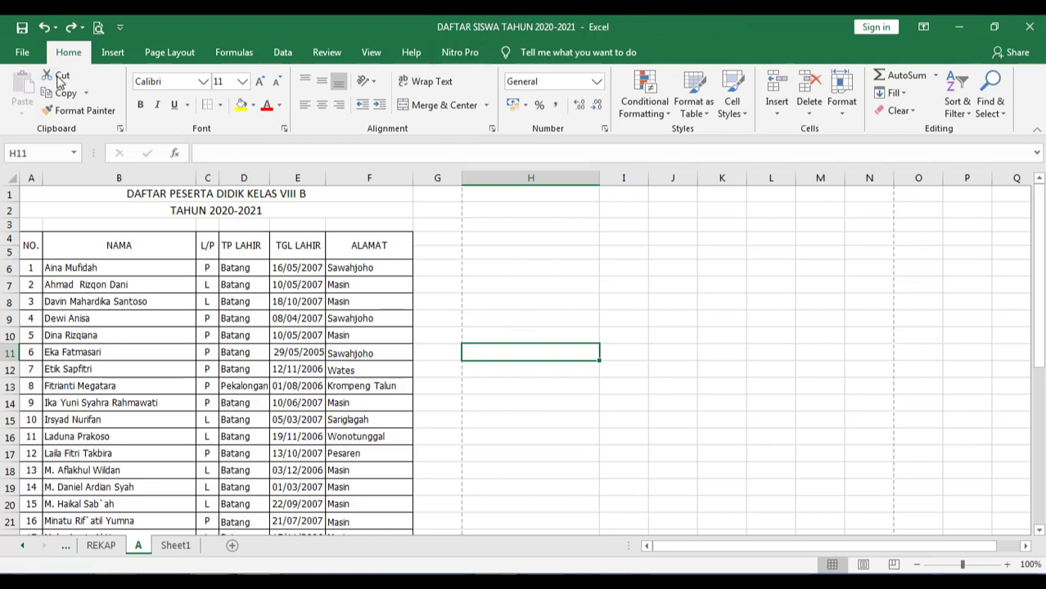
click(22, 53)
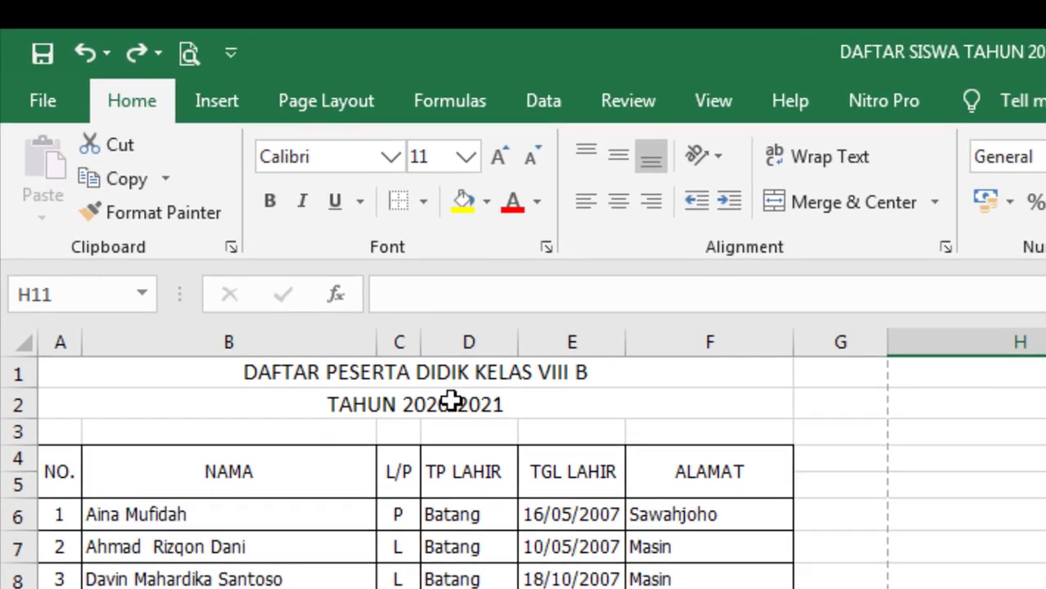
click(329, 292)
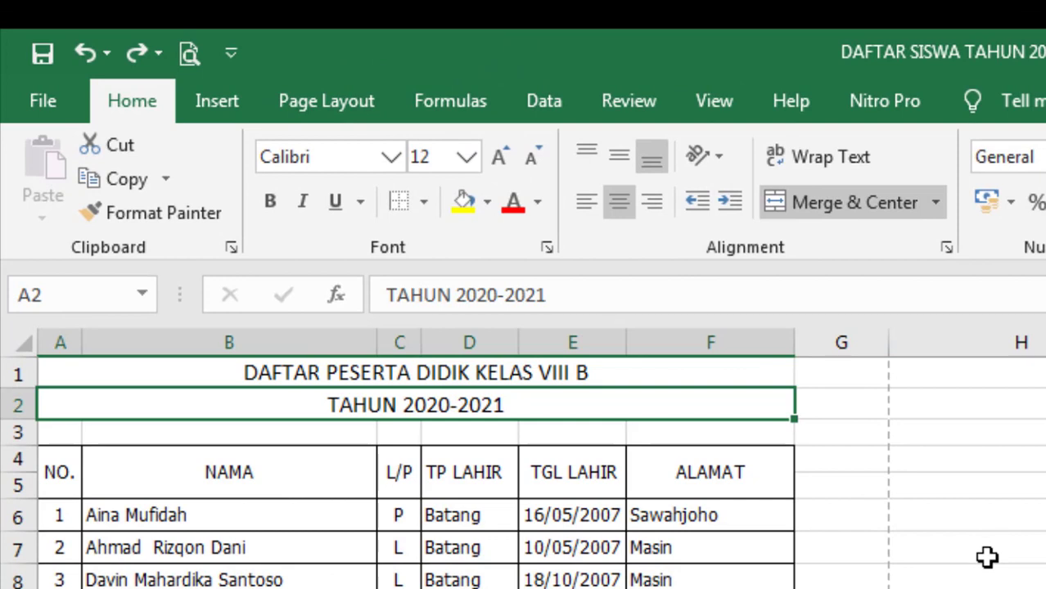
key(ctrl+u)
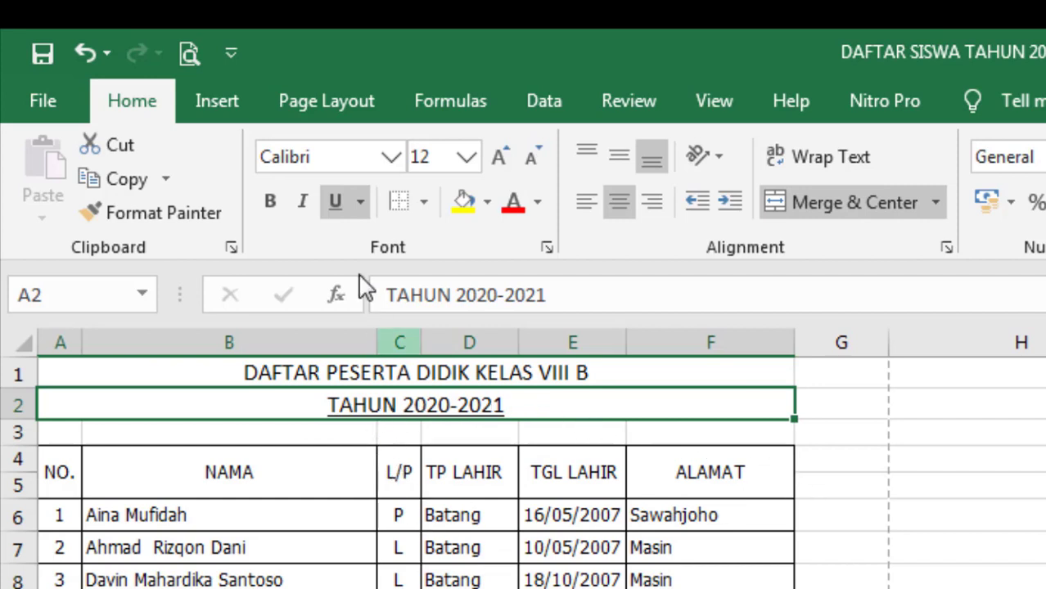
click(335, 205)
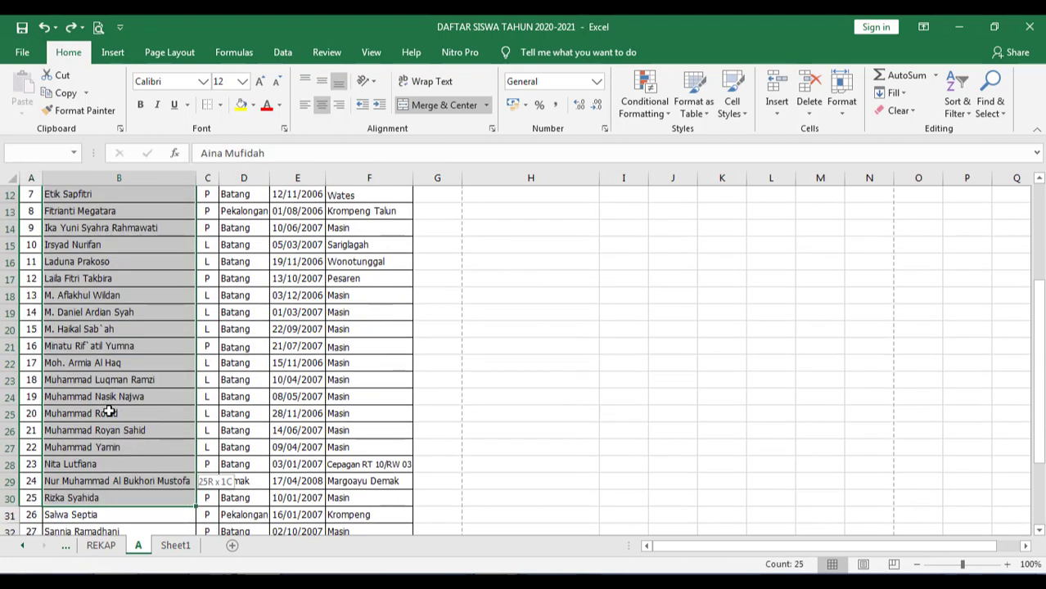
- Select the student names in B6:B36 and copy them with Ctrl+C
shift+click(111, 396)
scroll(111, 396, up, 4)
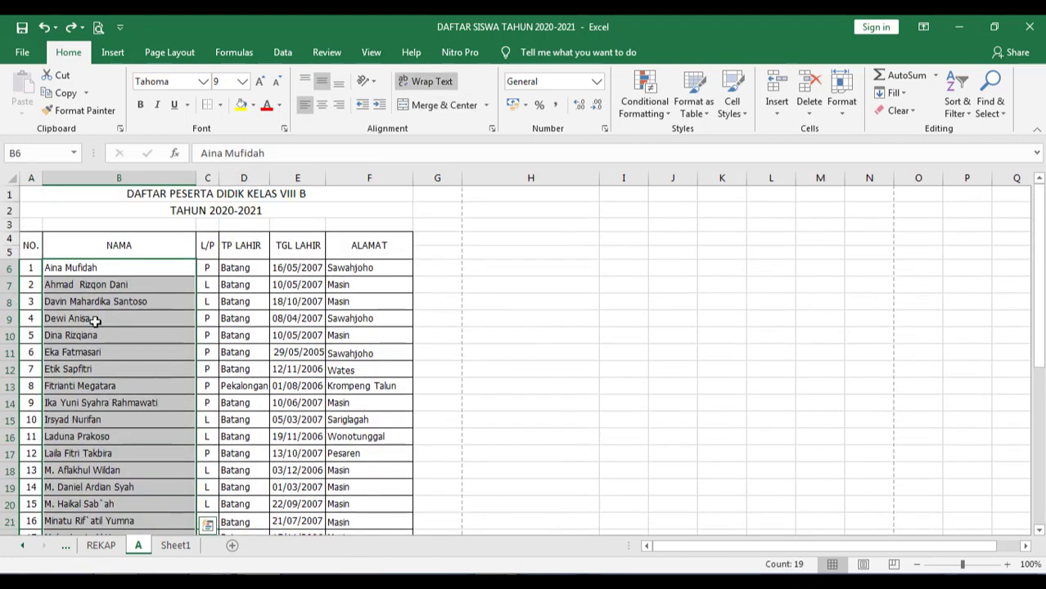
drag(88, 264, 90, 498)
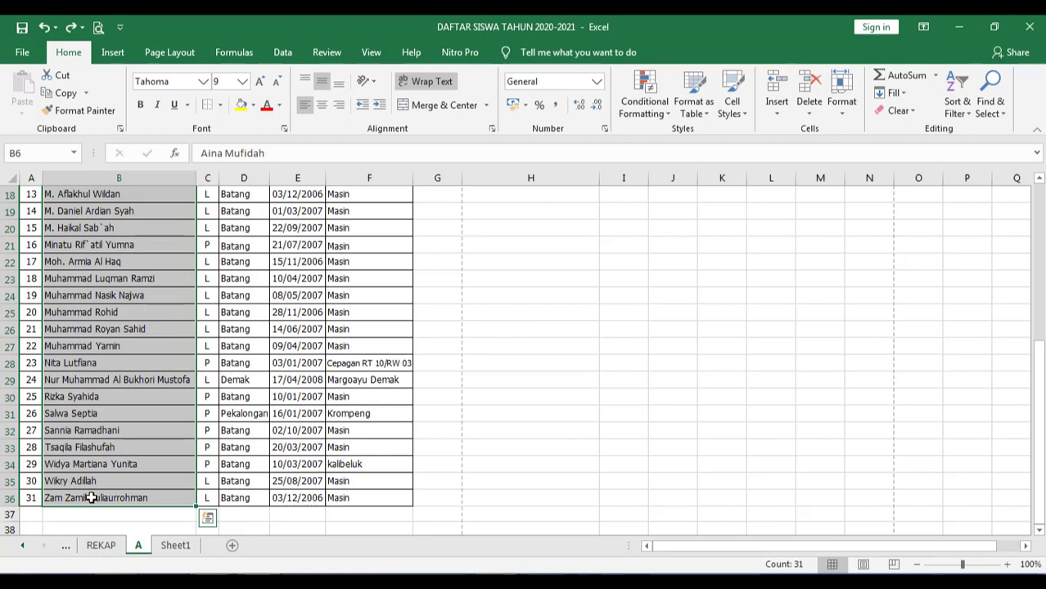
key(ctrl+c)
- Select column H from H6 downward as the paste destination
scroll(586, 349, up, 6)
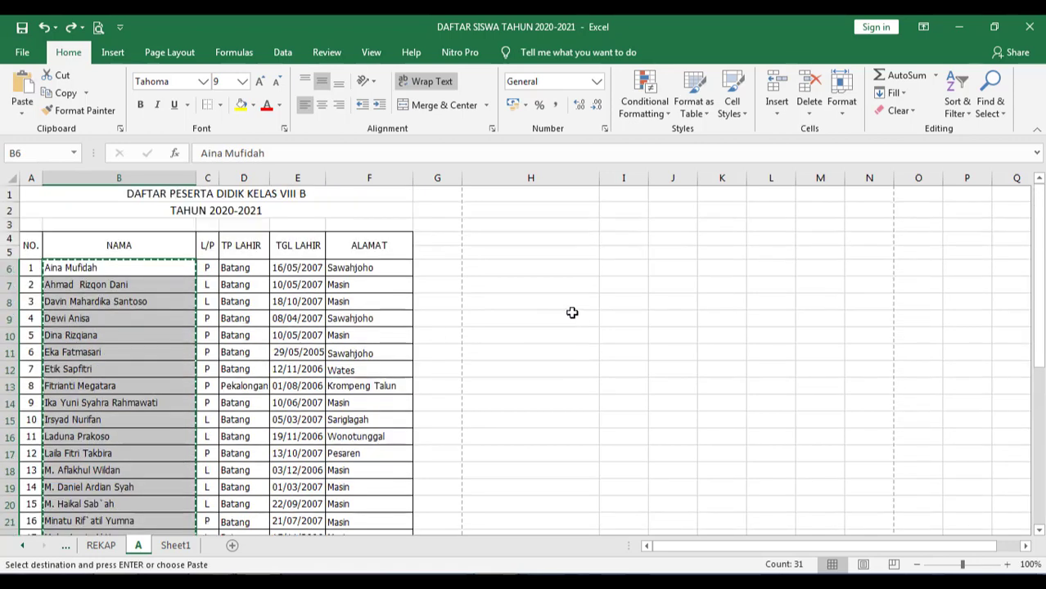
click(550, 266)
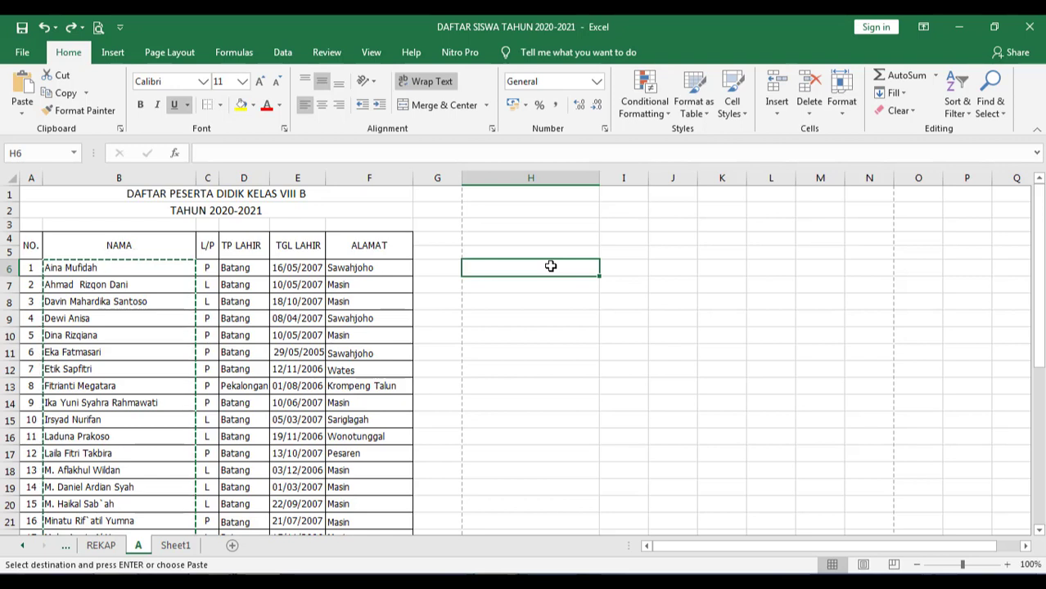
key(ctrl+shift+Down)
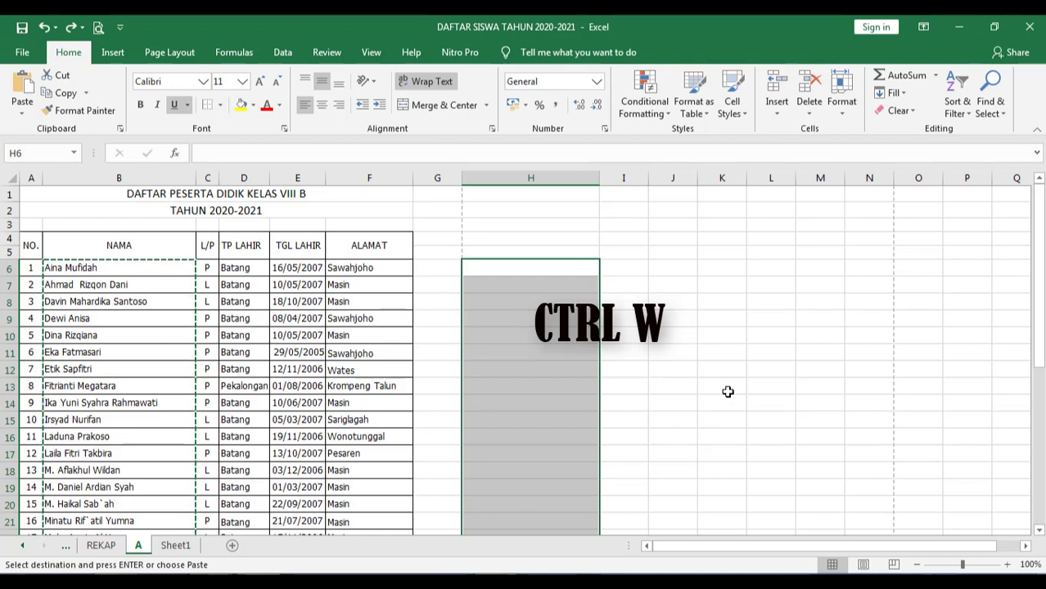
key(ctrl+w)
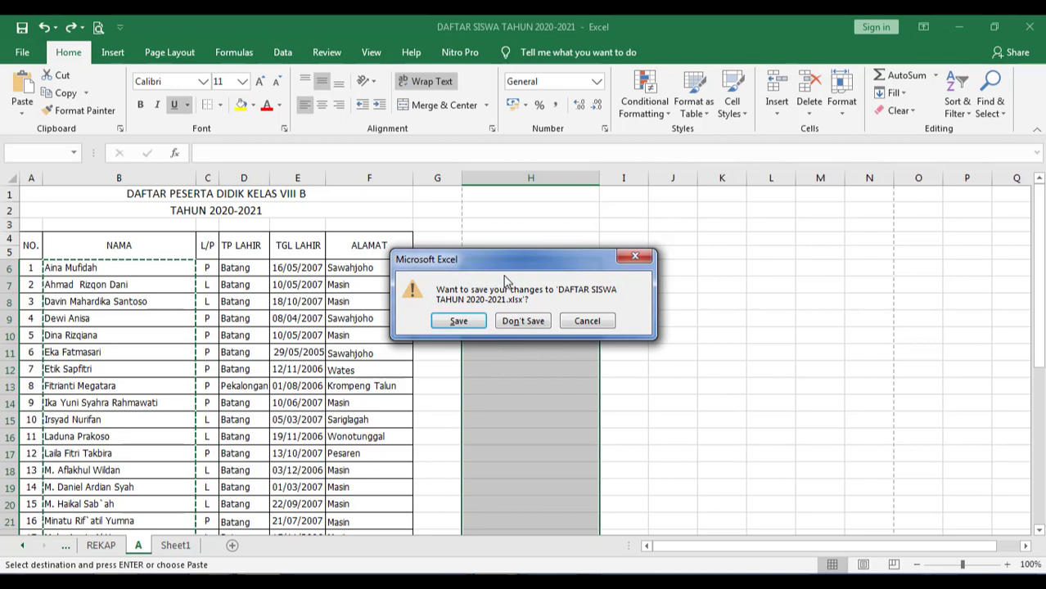
click(603, 321)
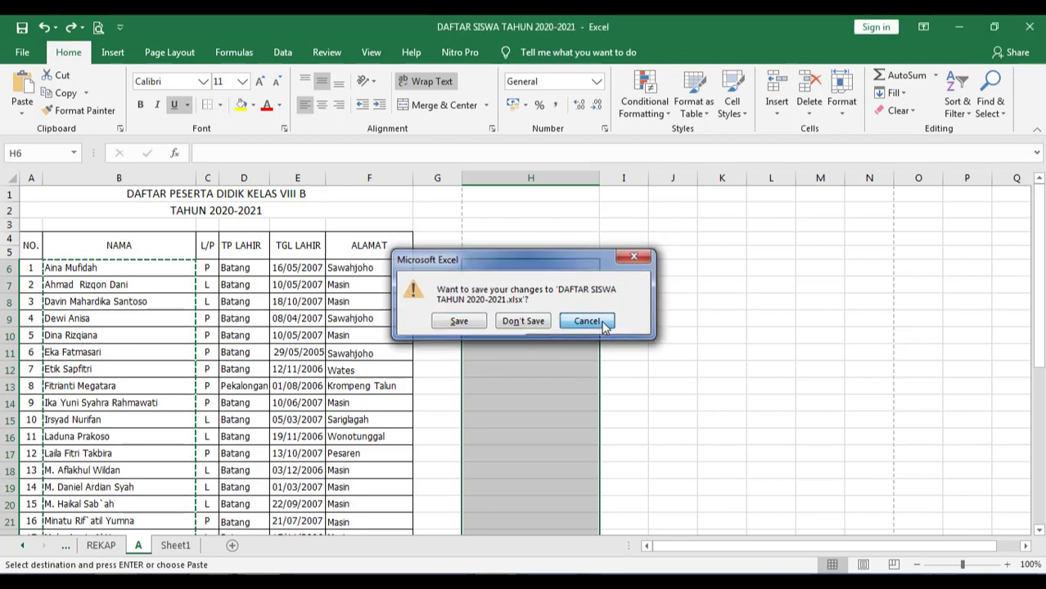
click(741, 398)
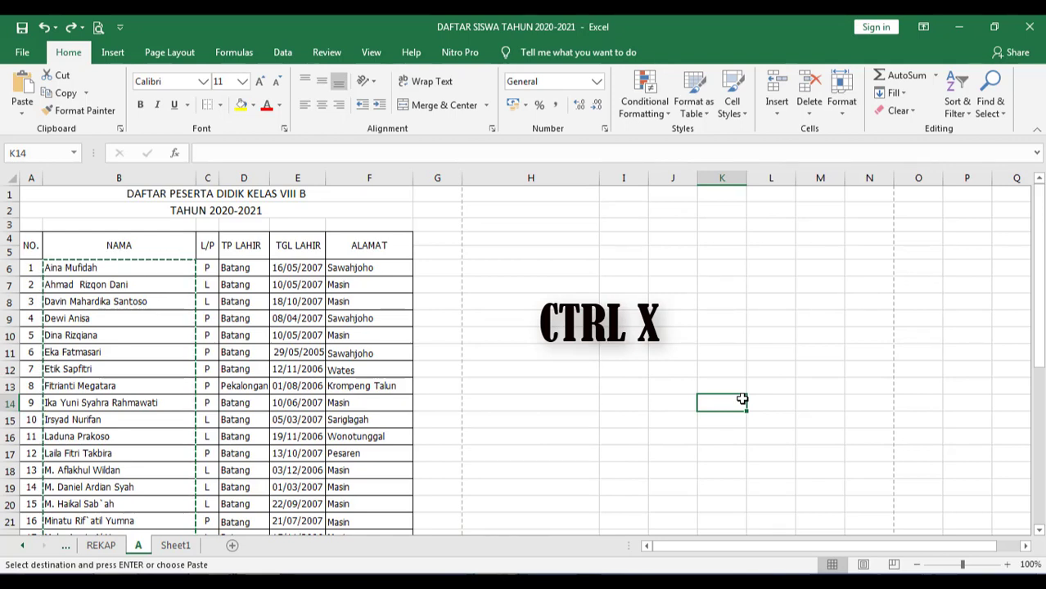
click(220, 195)
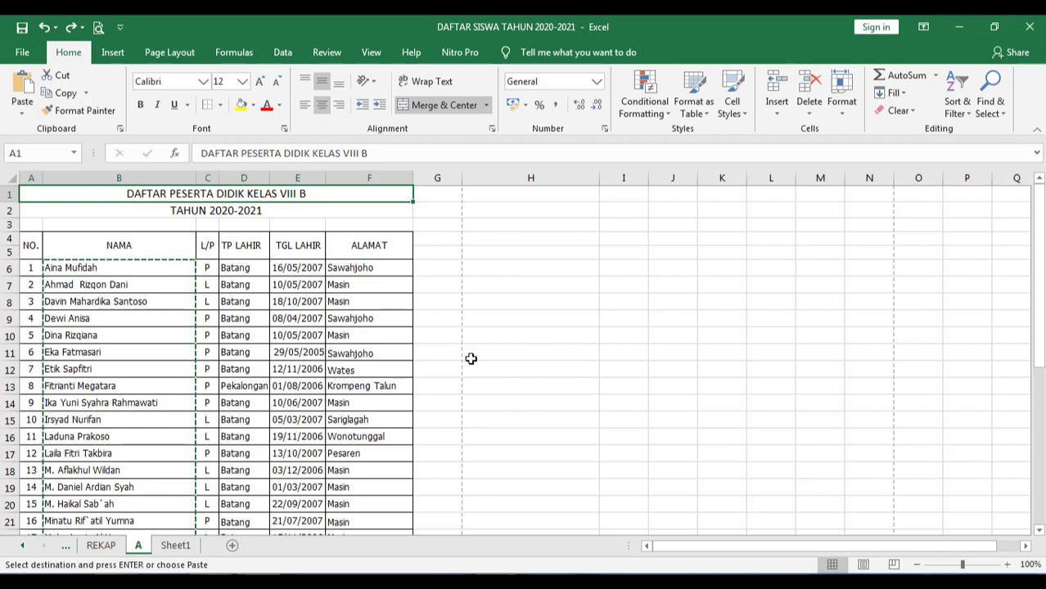
key(ctrl+c)
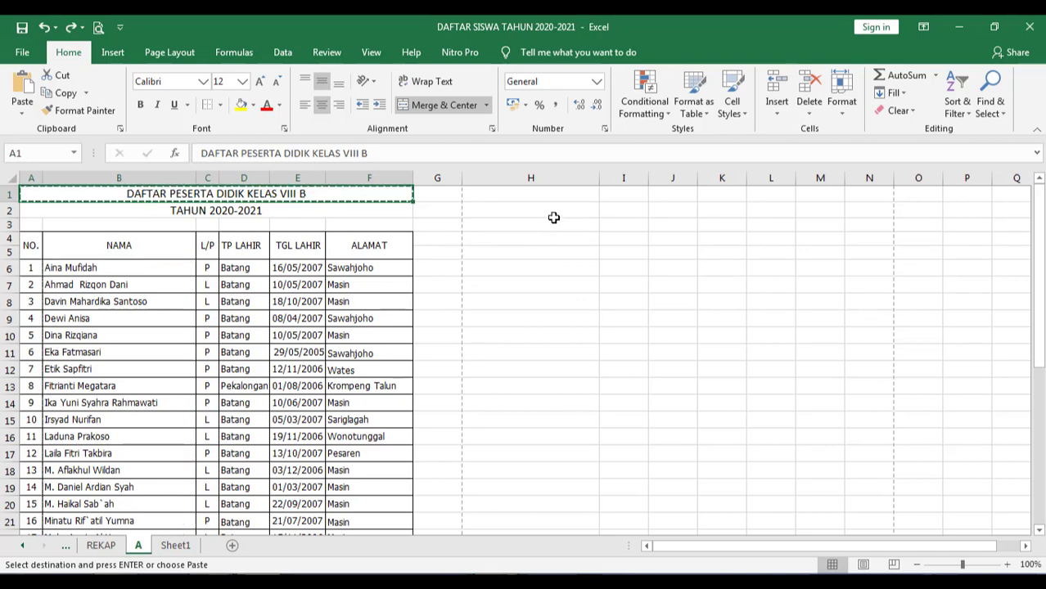
click(540, 317)
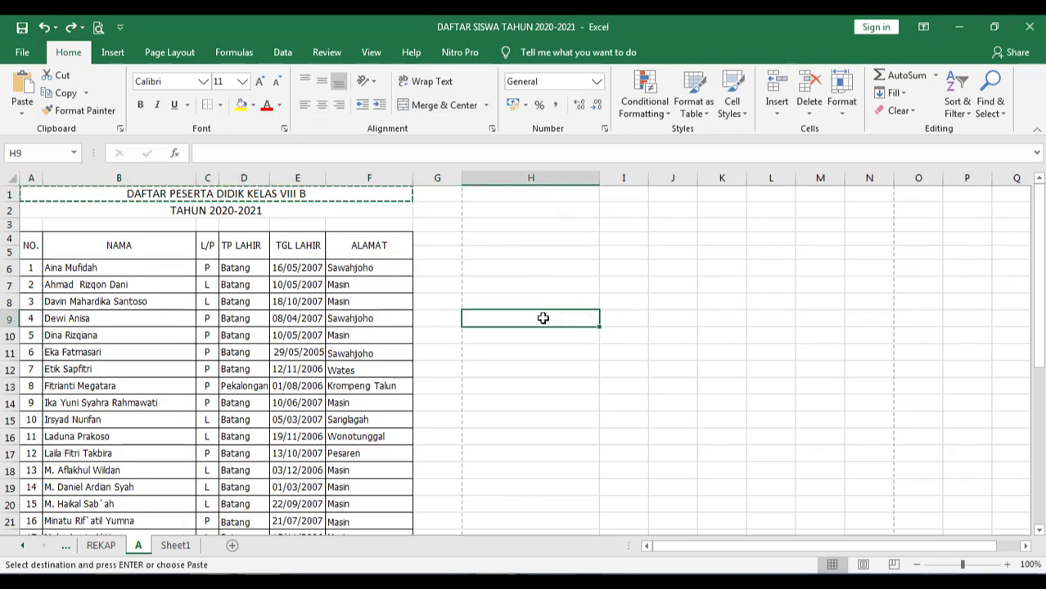
key(ctrl+v)
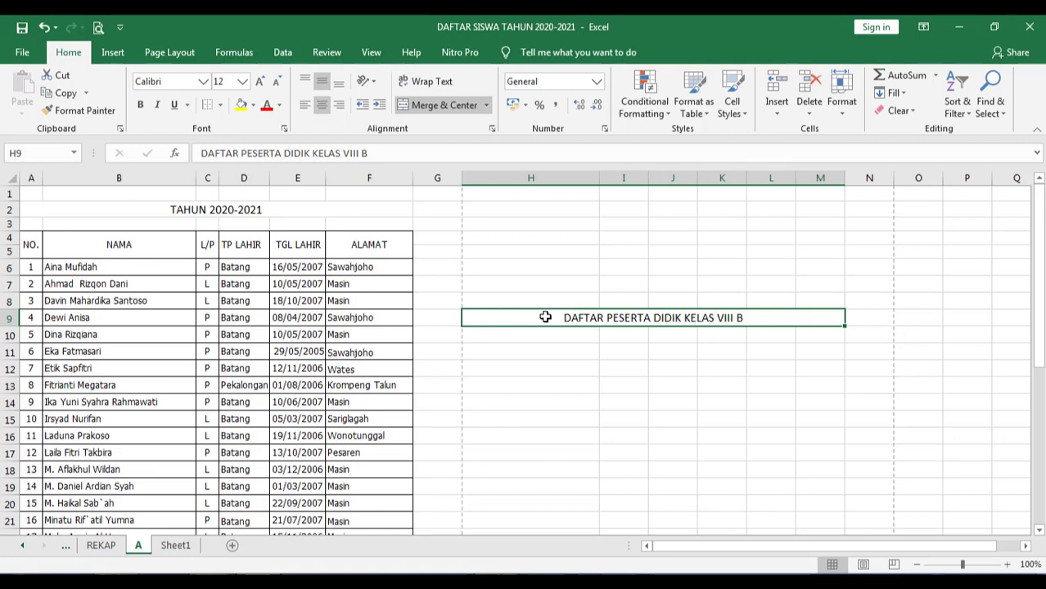
key(ctrl+y)
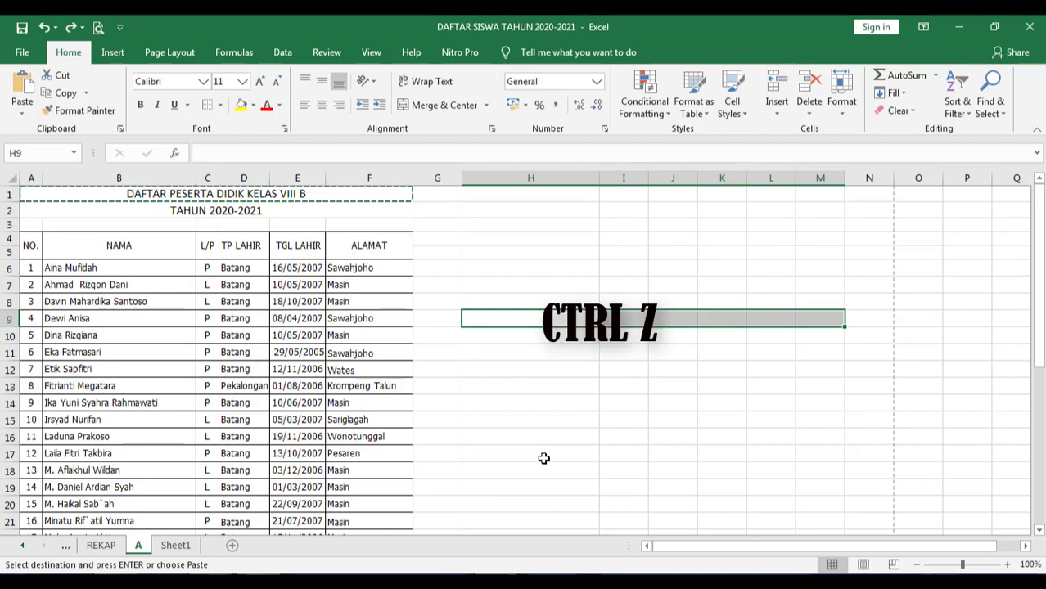
key(ctrl+z)
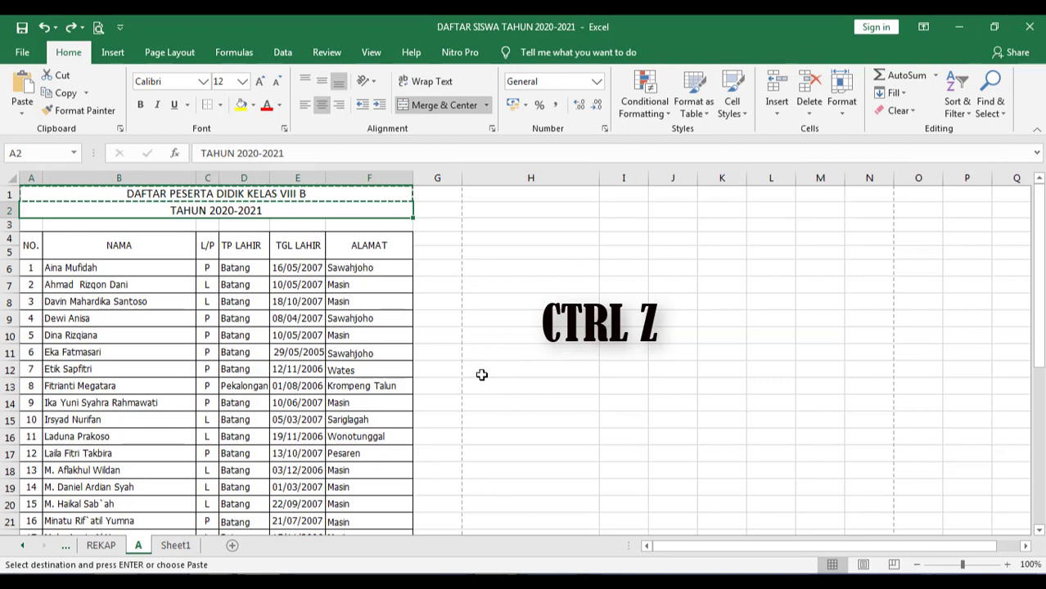
key(Delete)
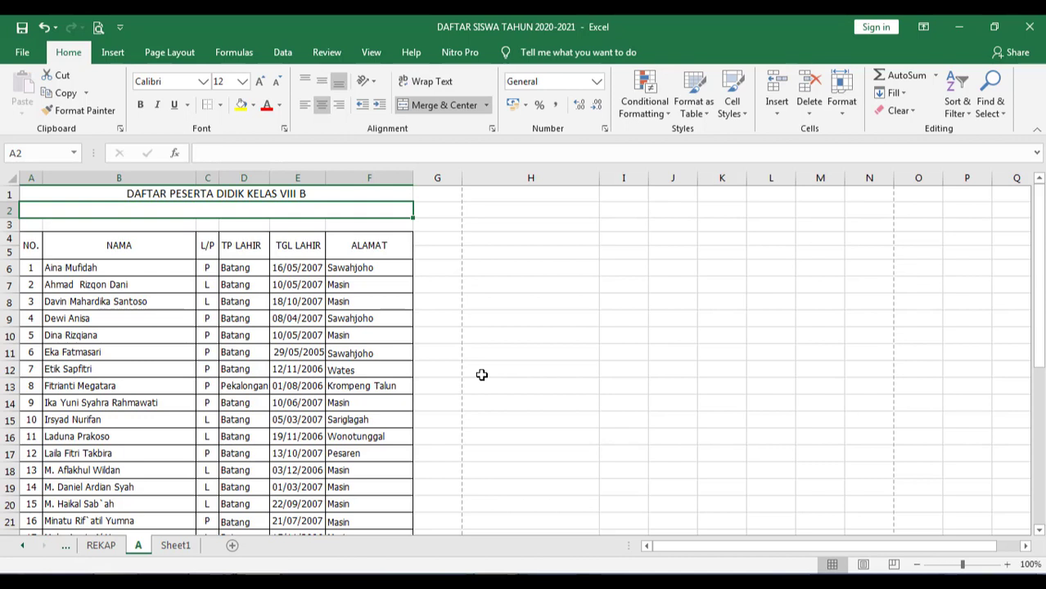
click(481, 375)
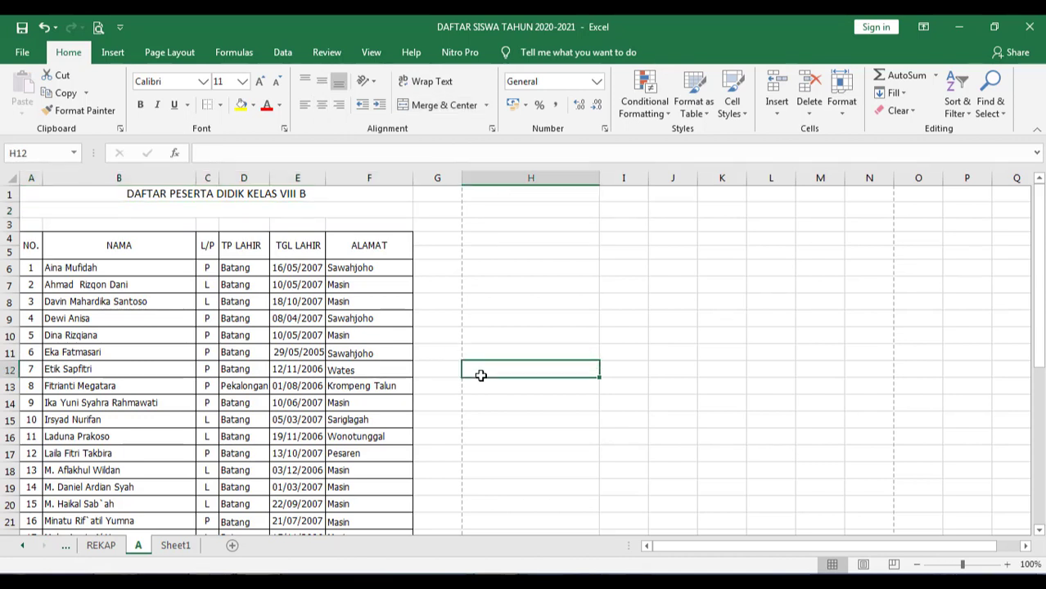
key(ctrl+z)
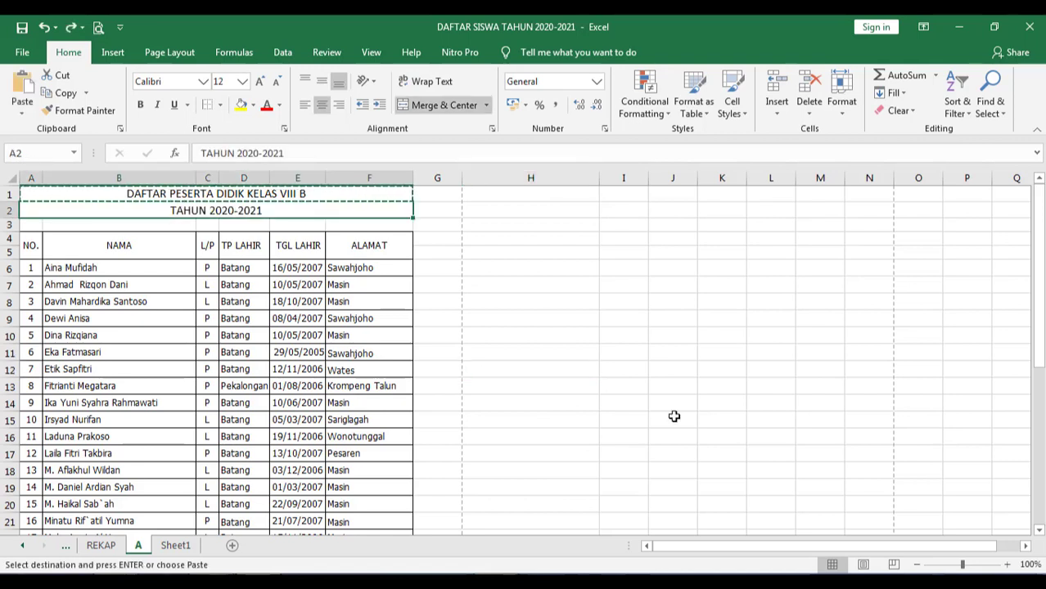